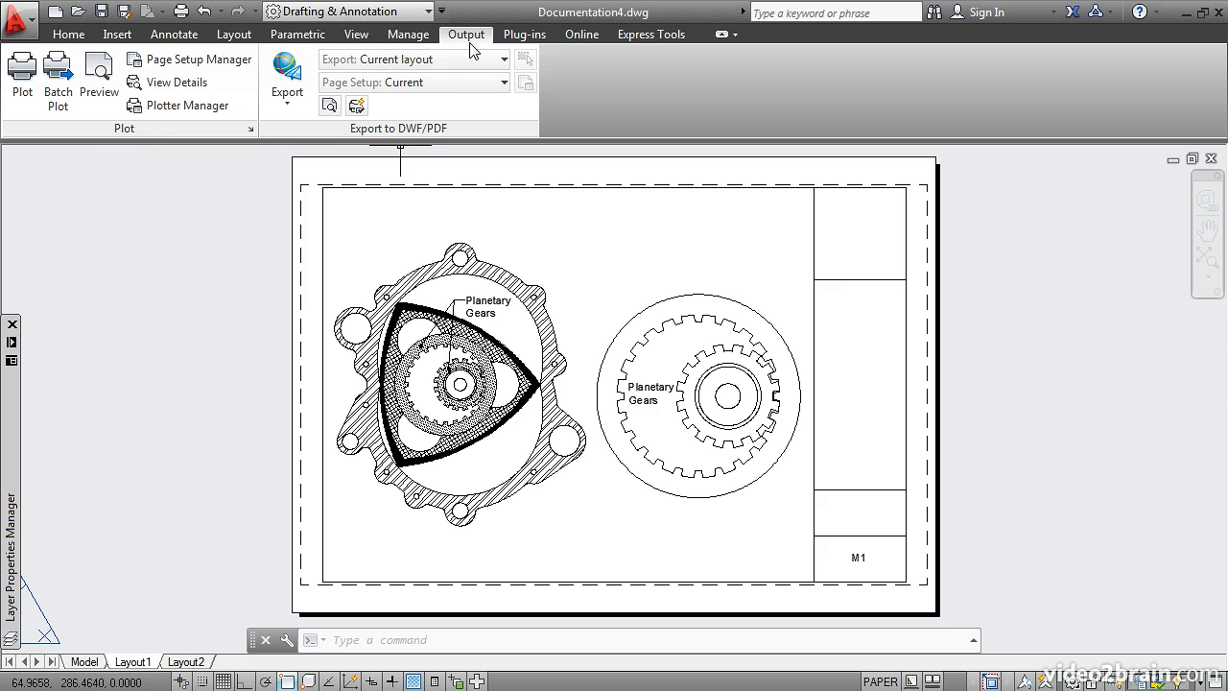
- Preview the Layout1 plot, inspect the hatch and outline lineweights closely, and leave without plotting
click(21, 75)
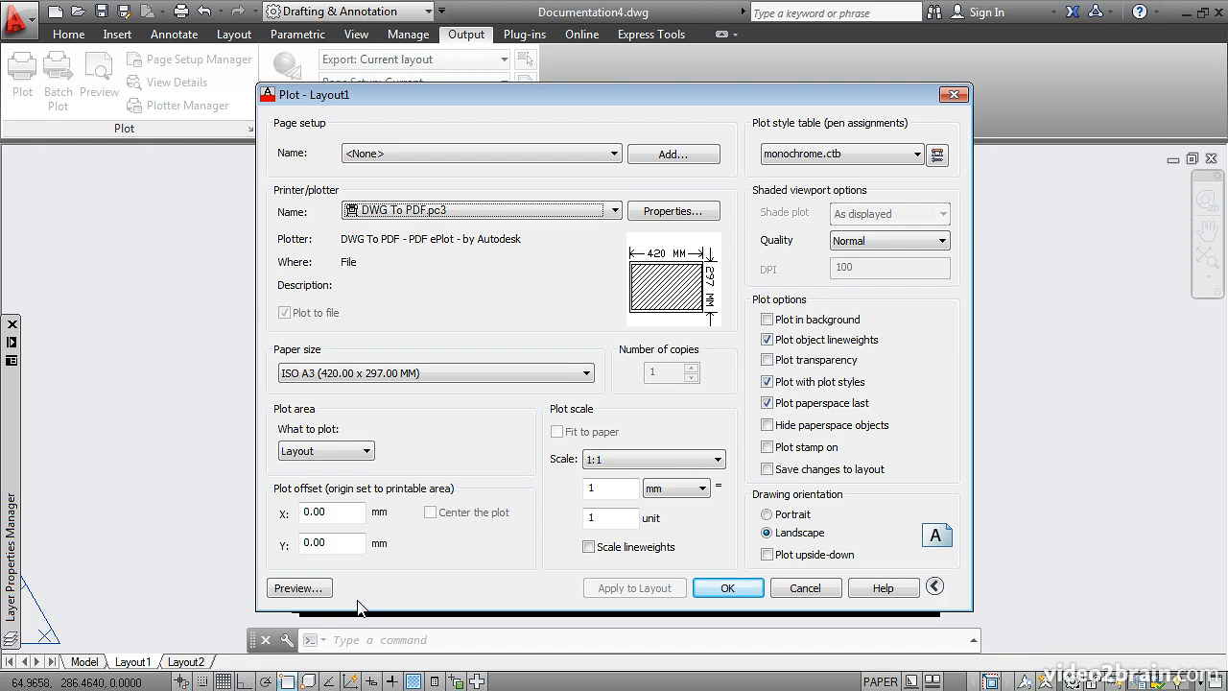
click(294, 588)
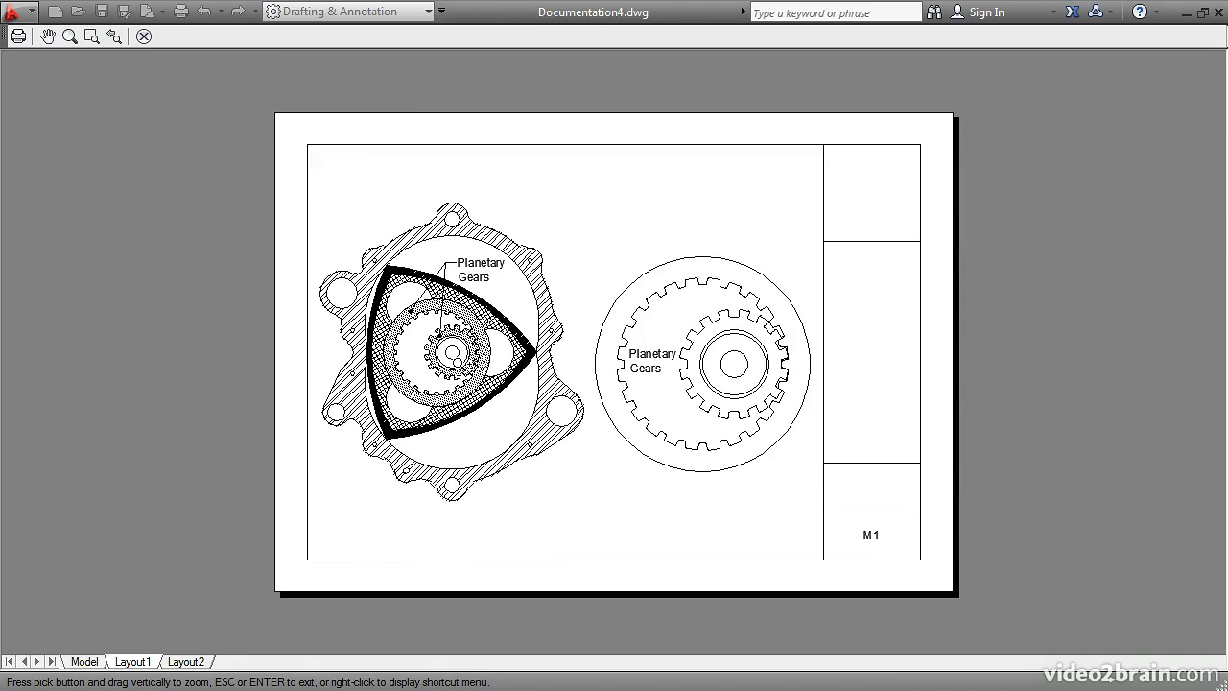
scroll(461, 358, up, 2)
scroll(468, 382, up, 2)
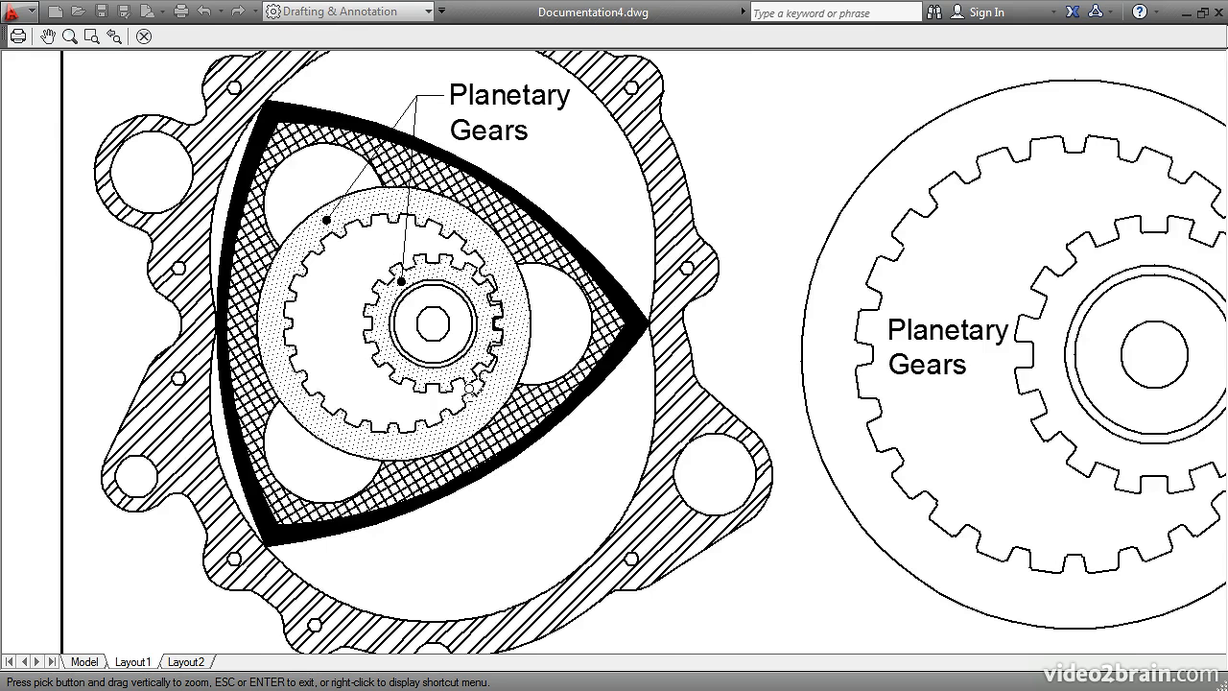
scroll(467, 387, up, 4)
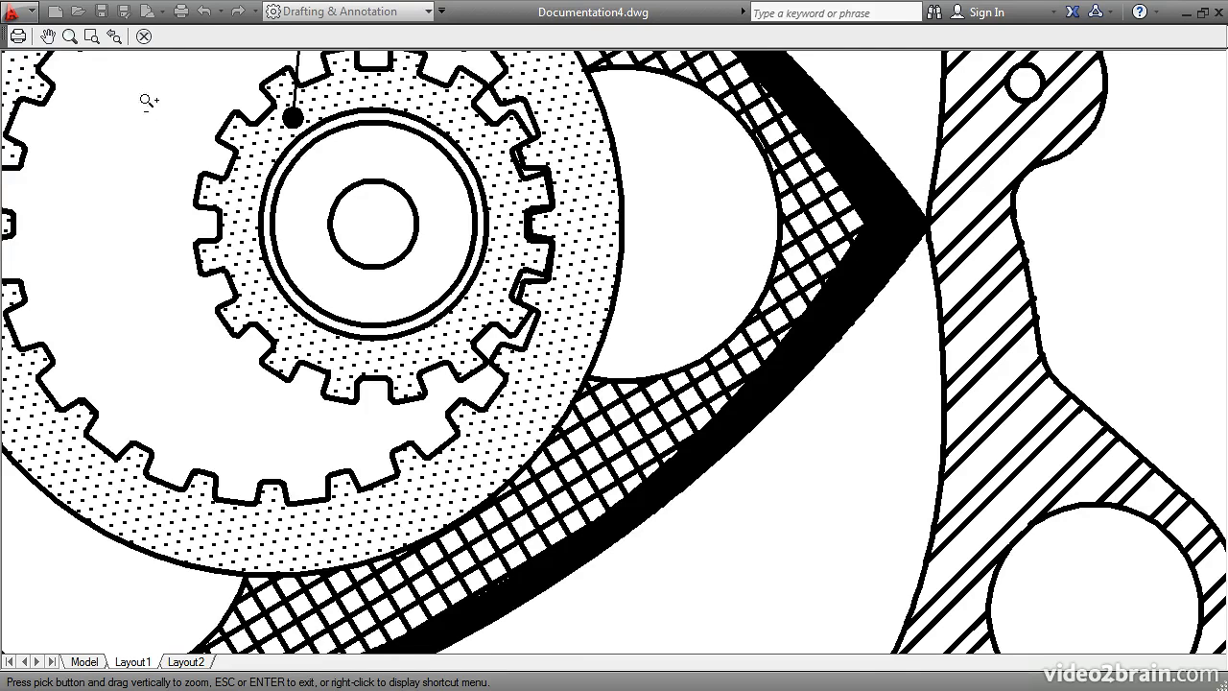
click(145, 37)
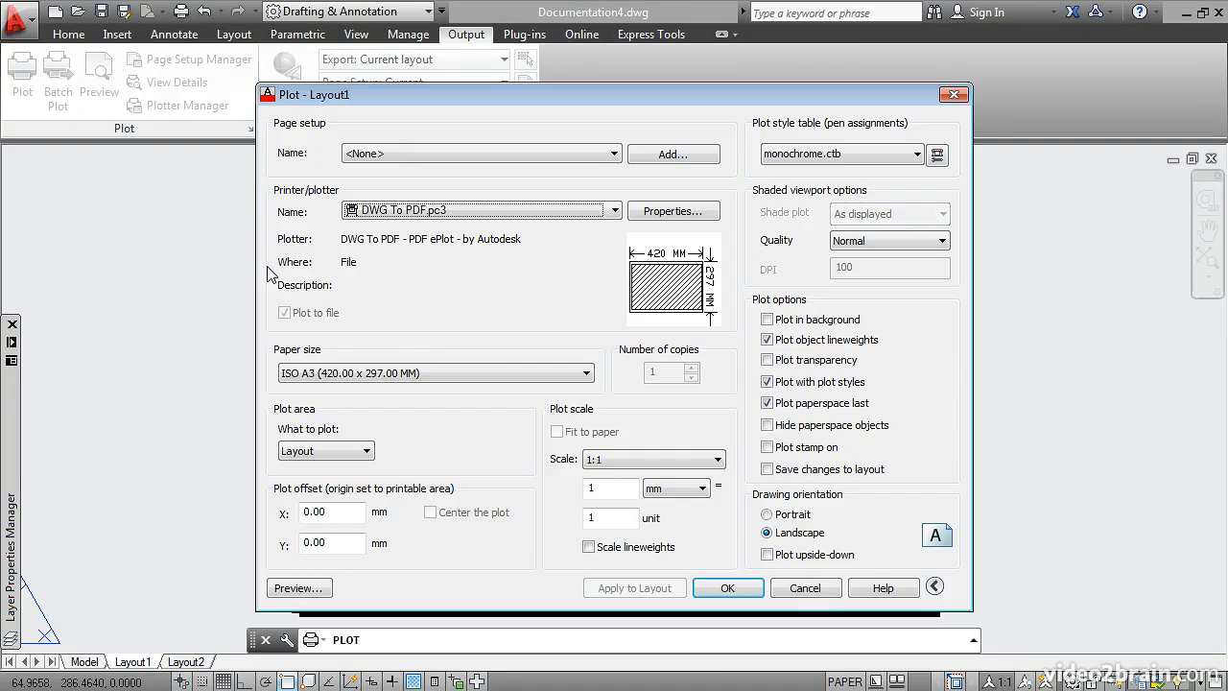
click(795, 590)
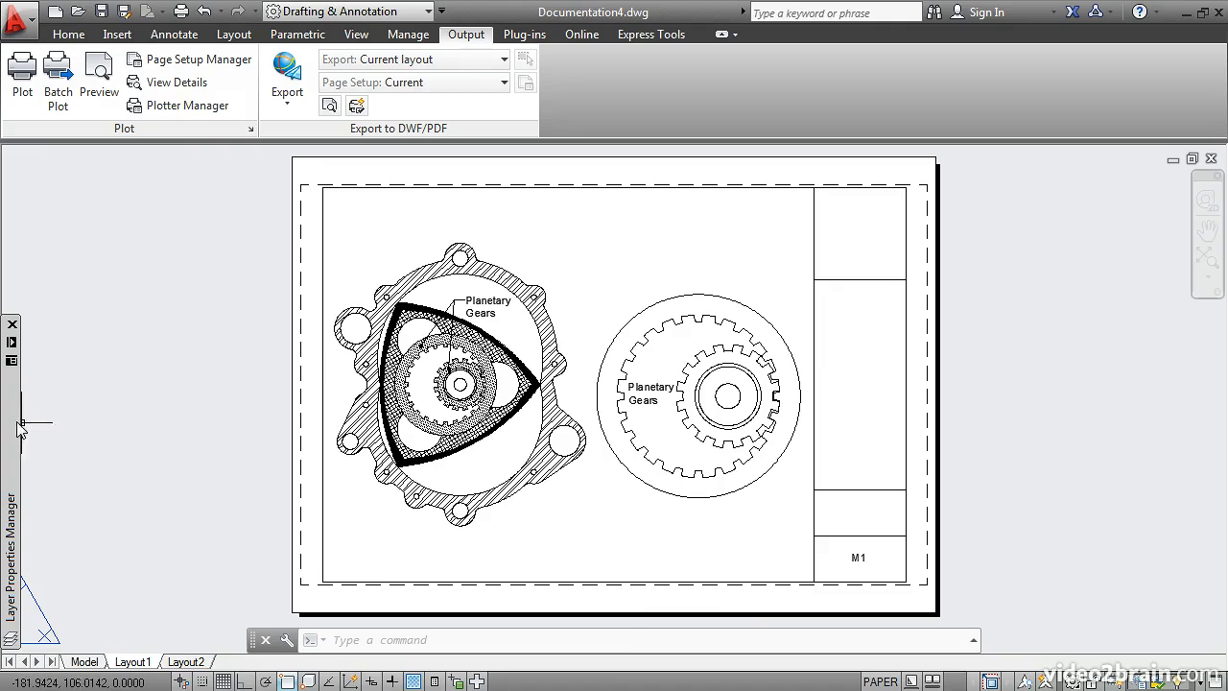
- Set the Hatch layer's lineweight to 0.15 mm
mouse_move(15, 426)
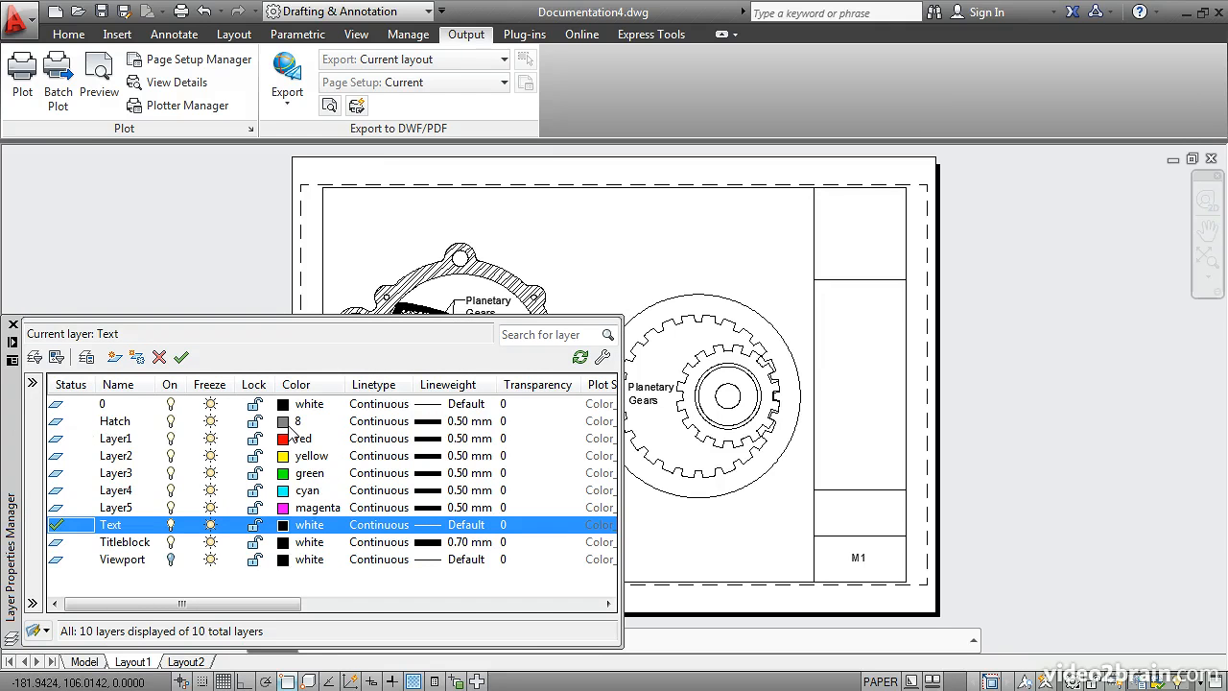
click(437, 429)
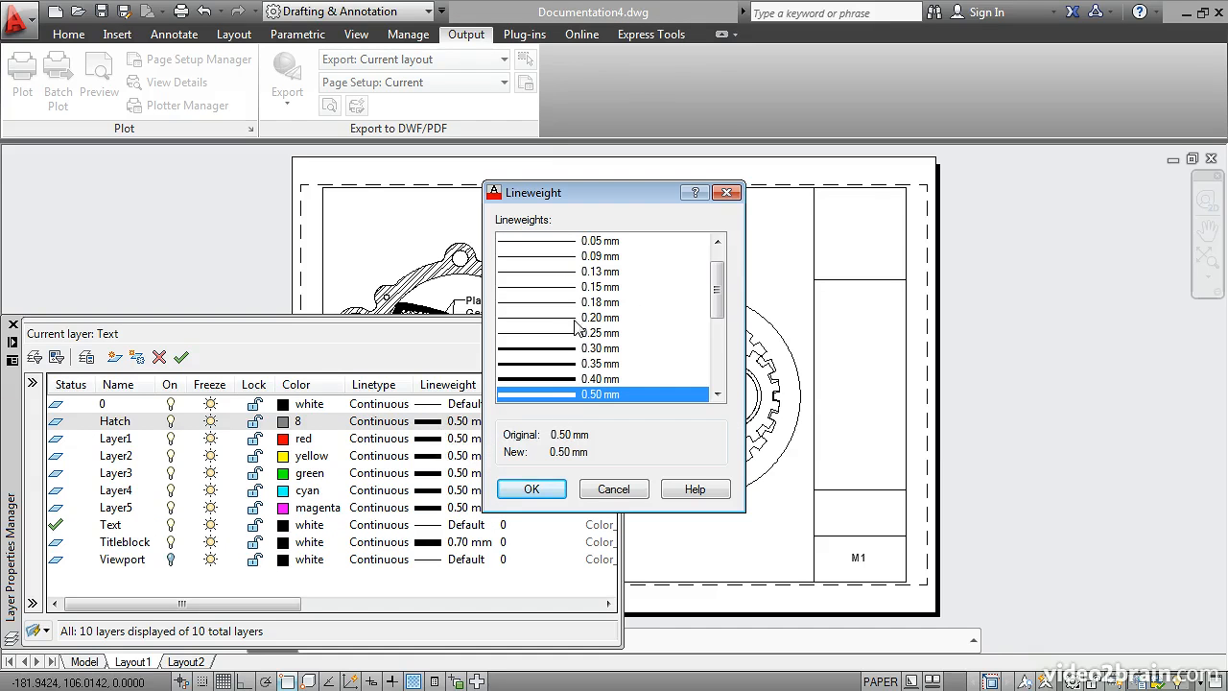
click(563, 288)
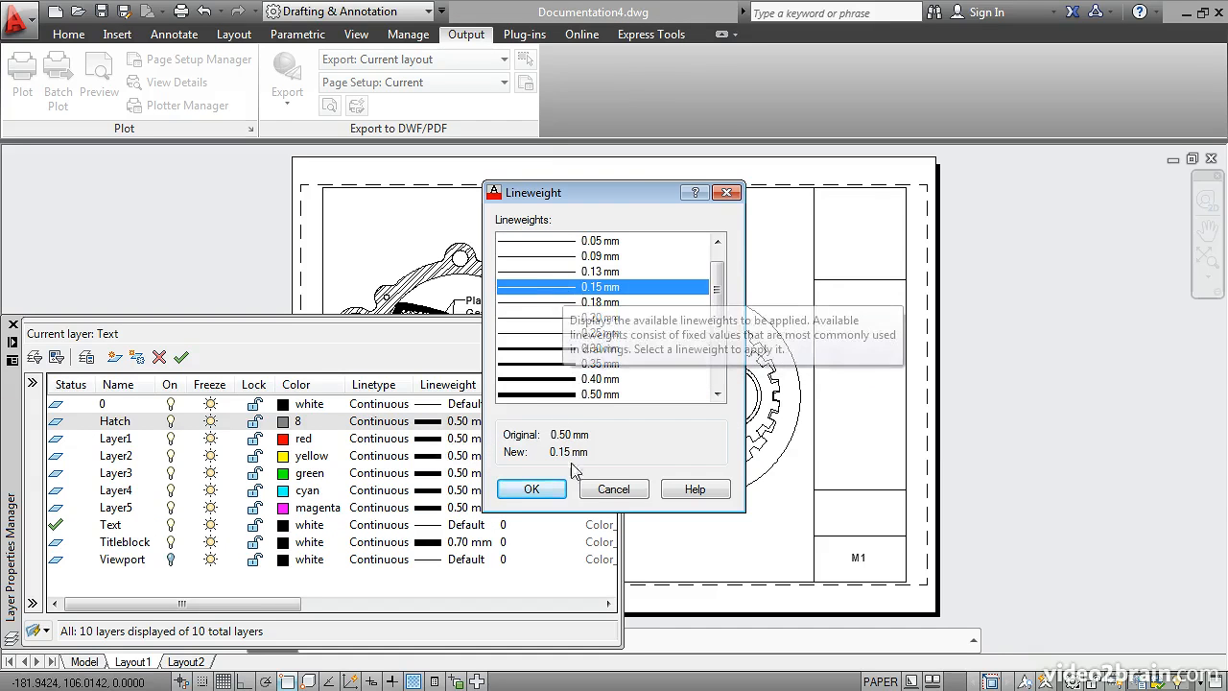
click(533, 490)
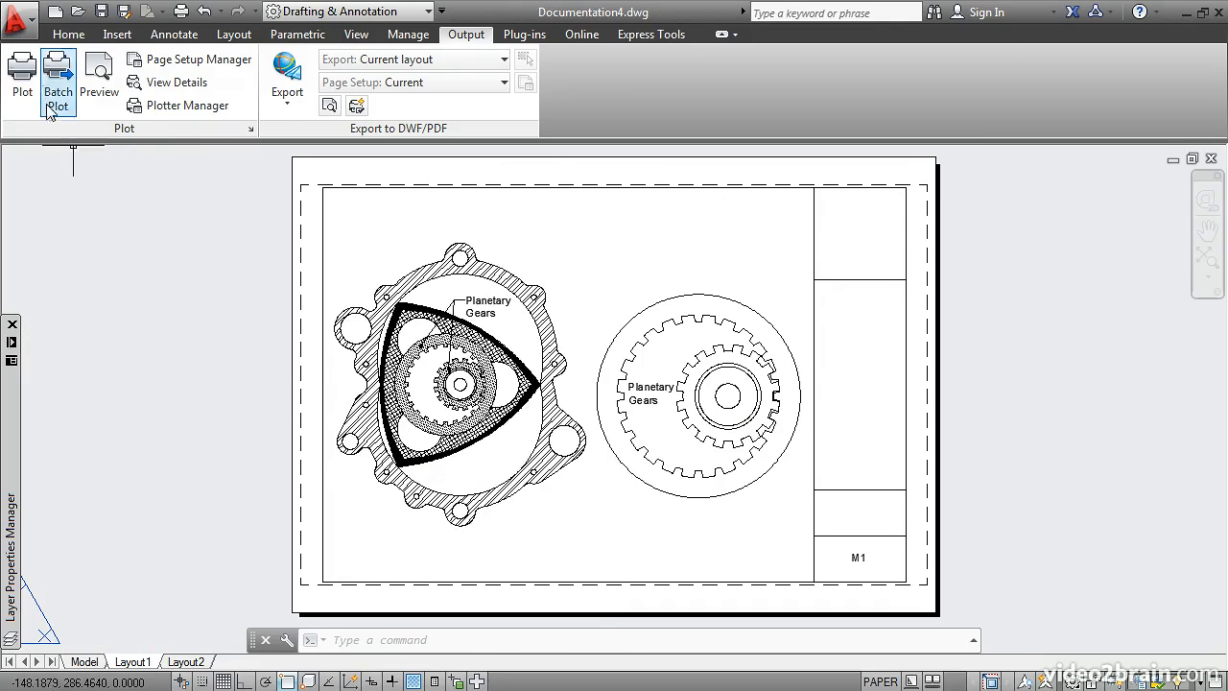
- Preview Layout1 with the DWG To PDF.pc3 plotter and plot it to Documentation4-Layout1.pdf in the My files folder
click(22, 83)
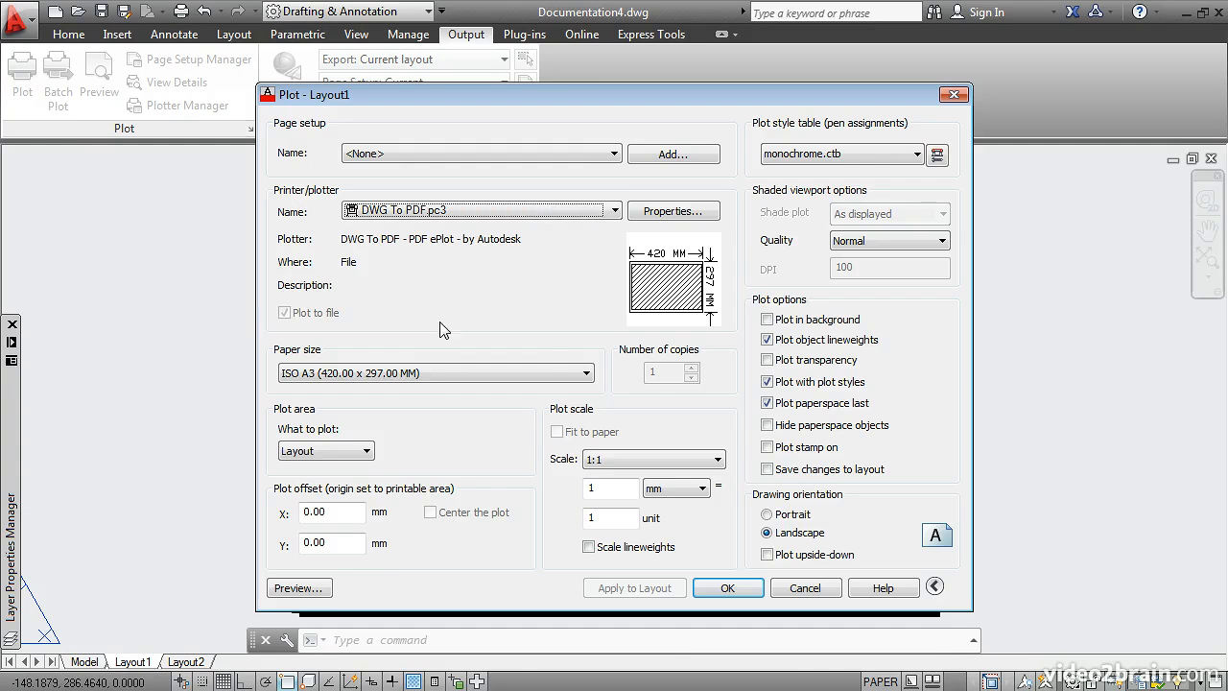
click(284, 592)
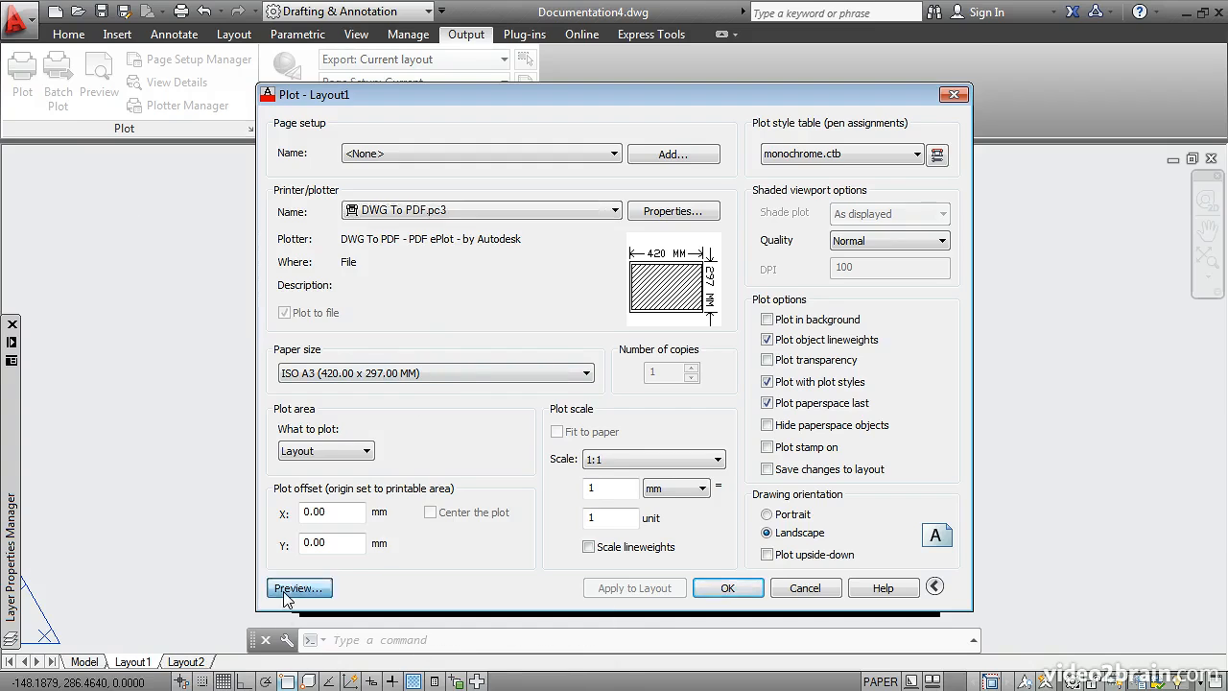
scroll(543, 394, up, 6)
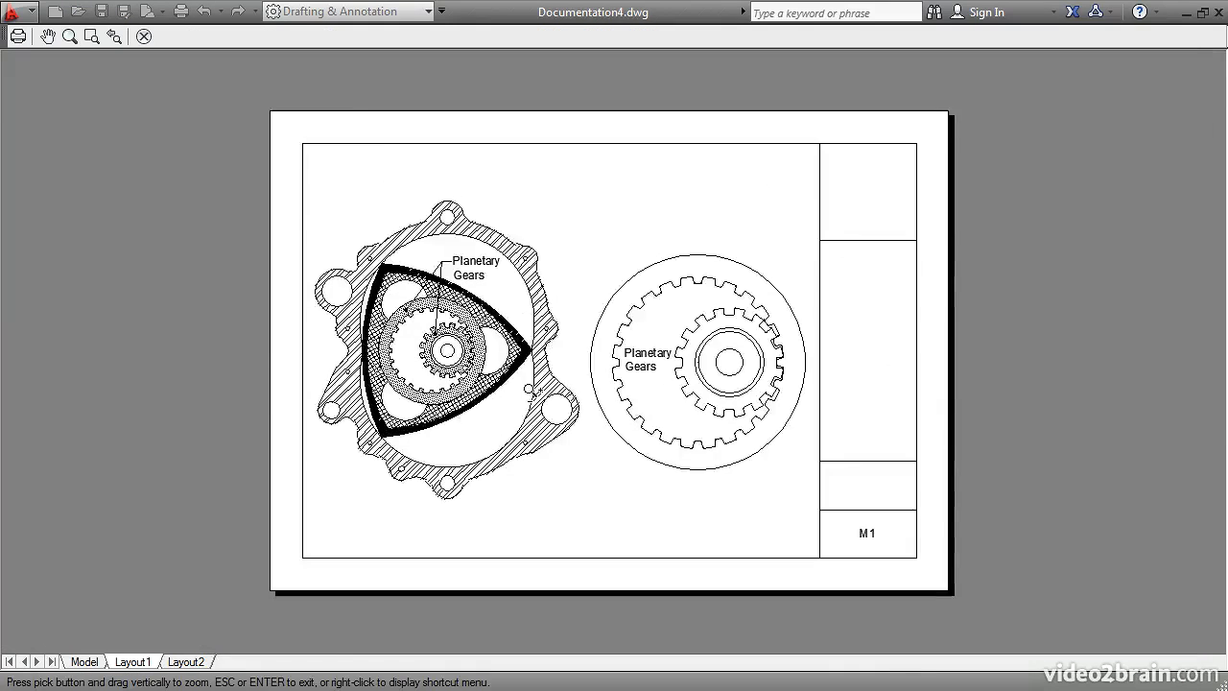
scroll(530, 391, up, 2)
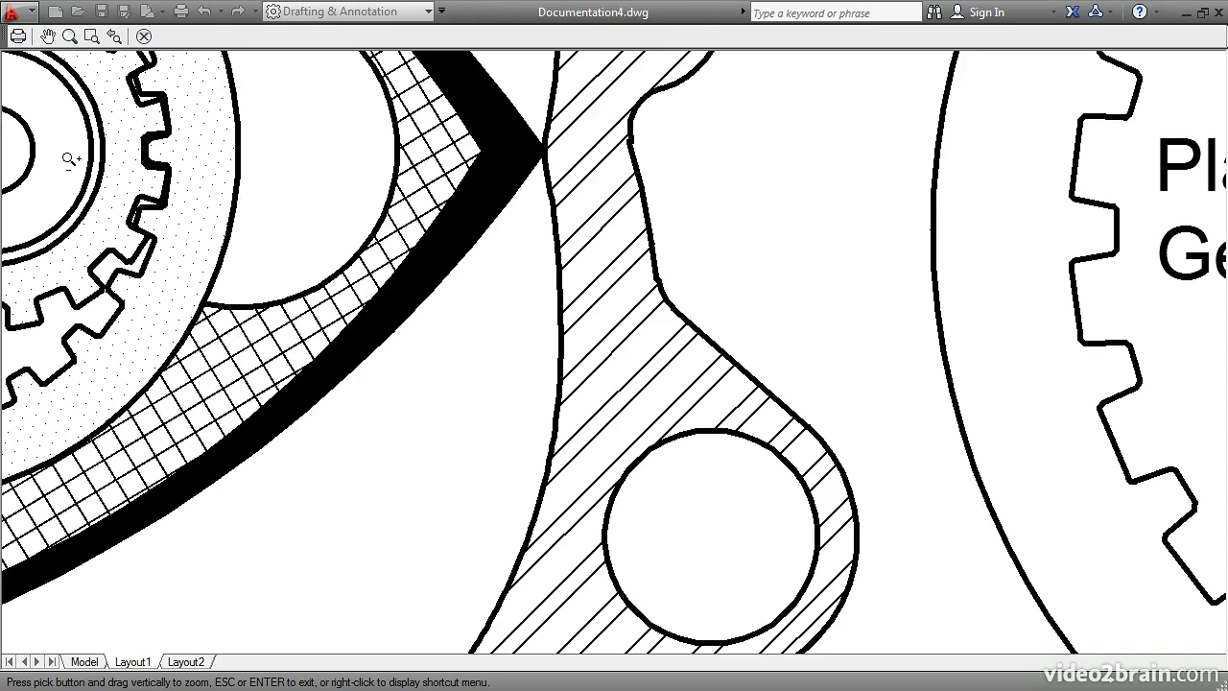
click(17, 37)
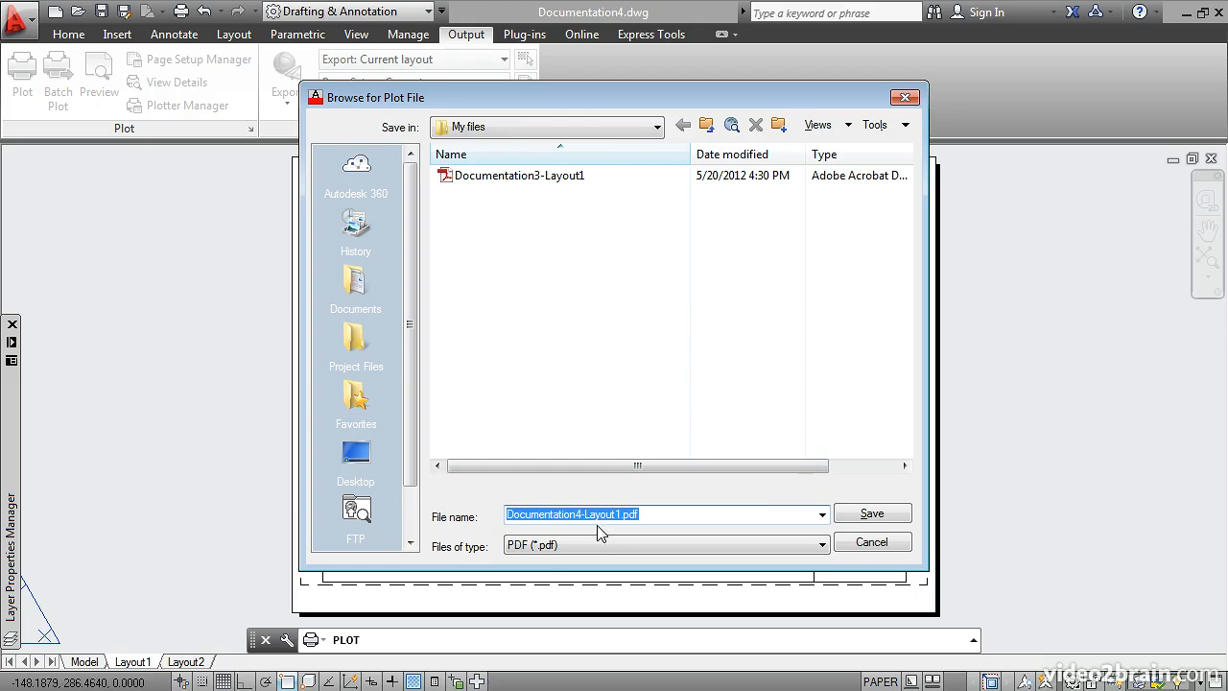
click(849, 520)
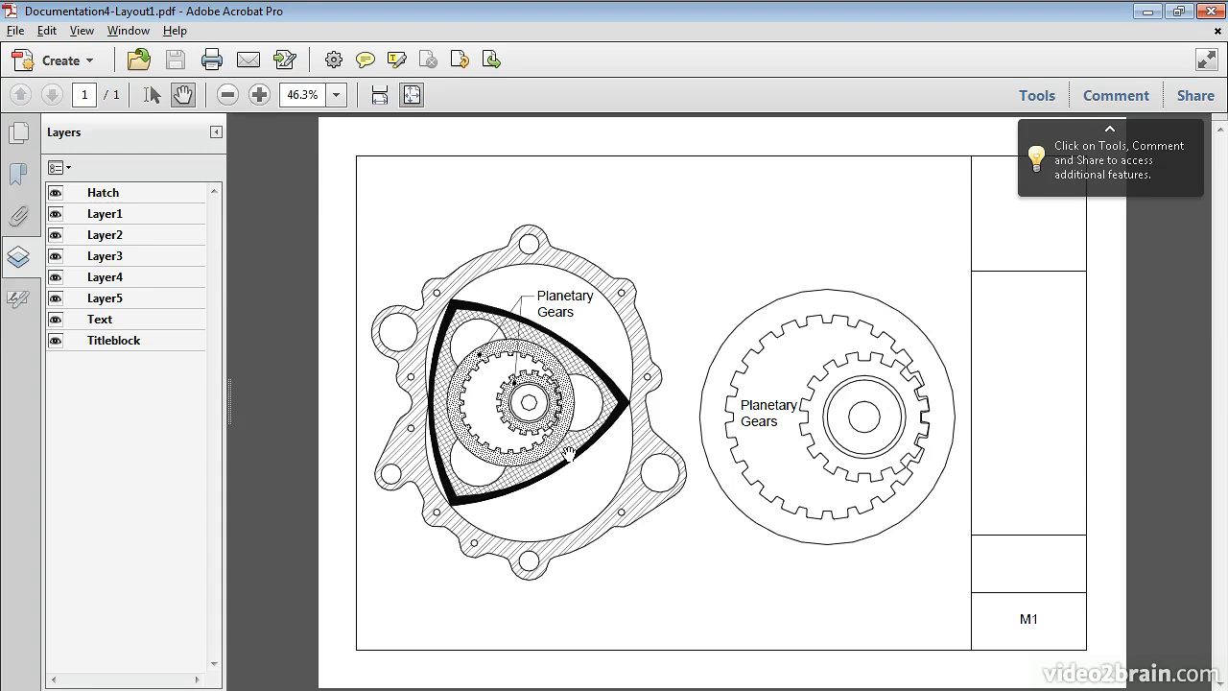
- Examine the hatch and outline lineweights around the planetary gears in the plotted PDF at 125% magnification
click(259, 97)
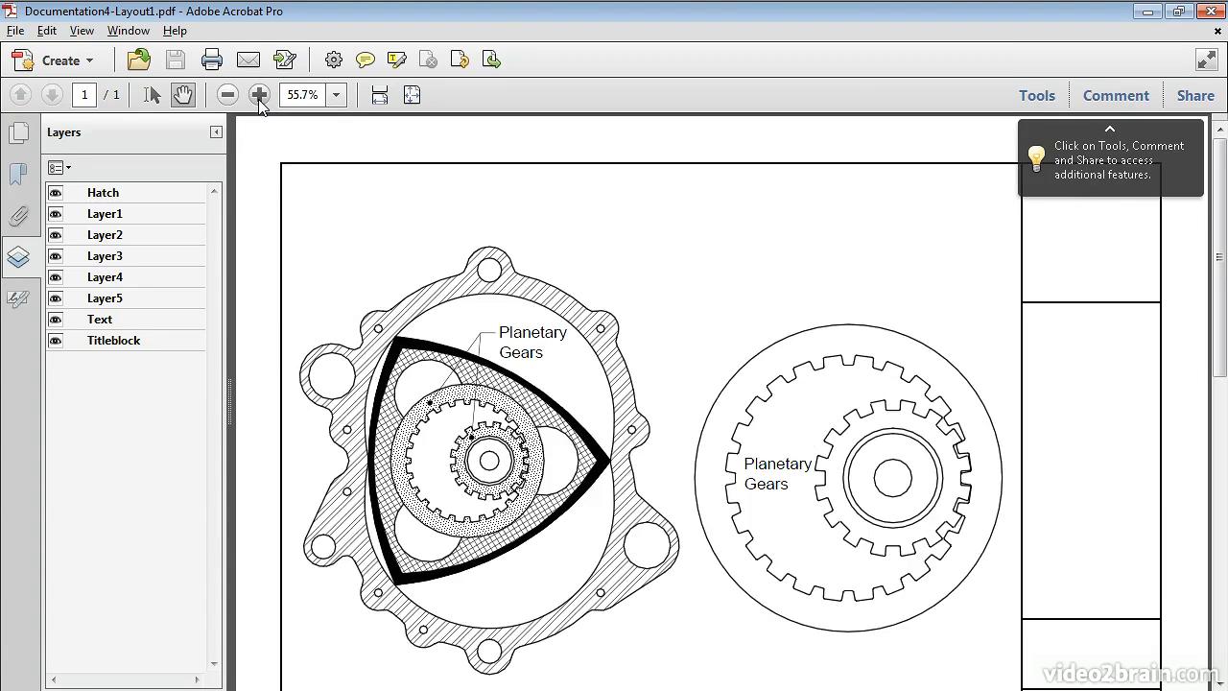
click(259, 95)
click(259, 95)
click(259, 95)
click(259, 95)
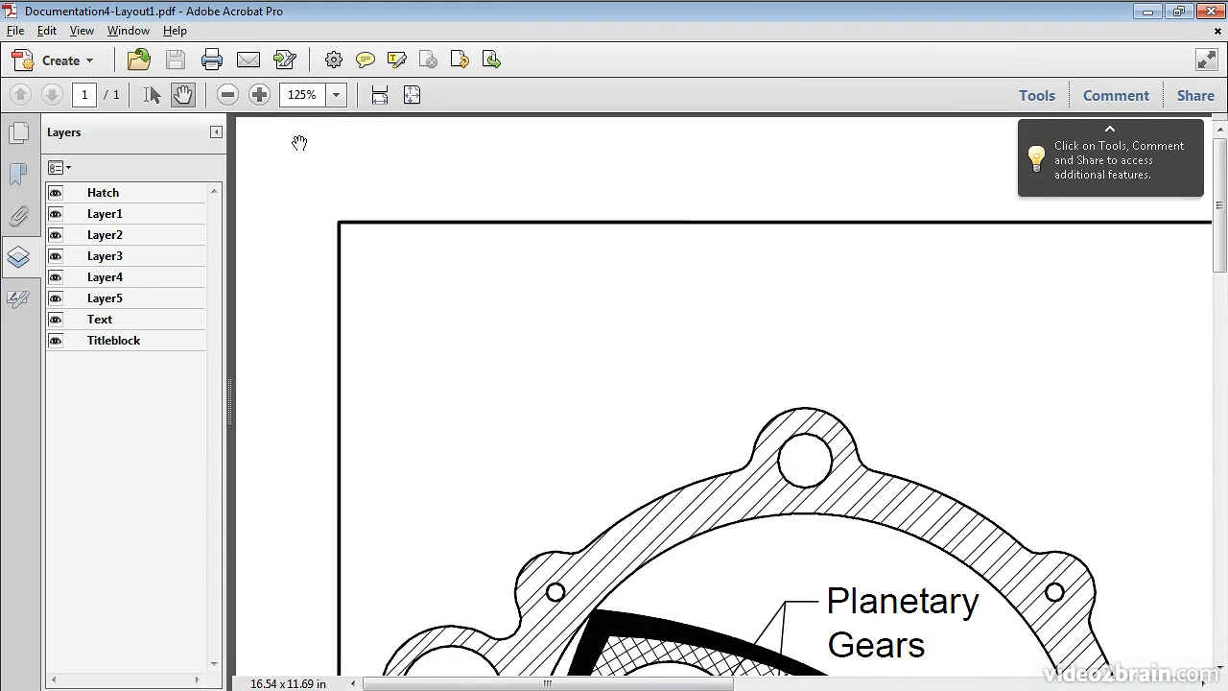
drag(633, 525, 431, 172)
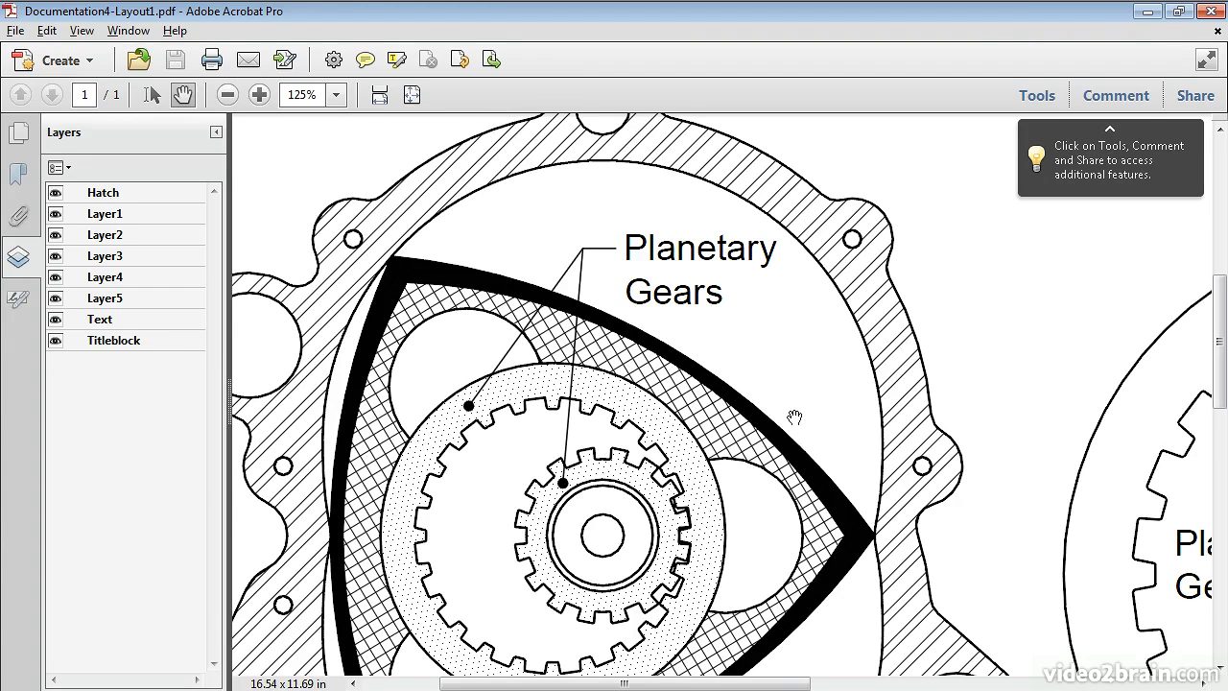
- Switch back to AutoCAD, dismiss the plot notification, and show the whole housing in model space
key(alt+Tab)
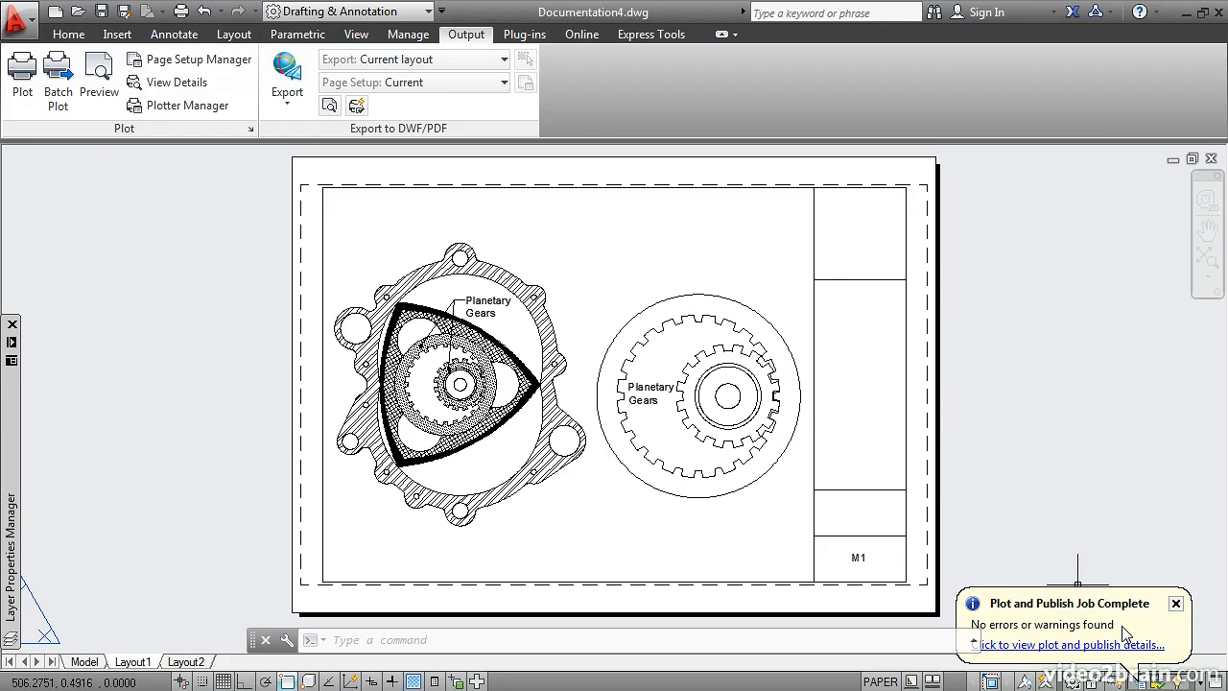
click(1177, 604)
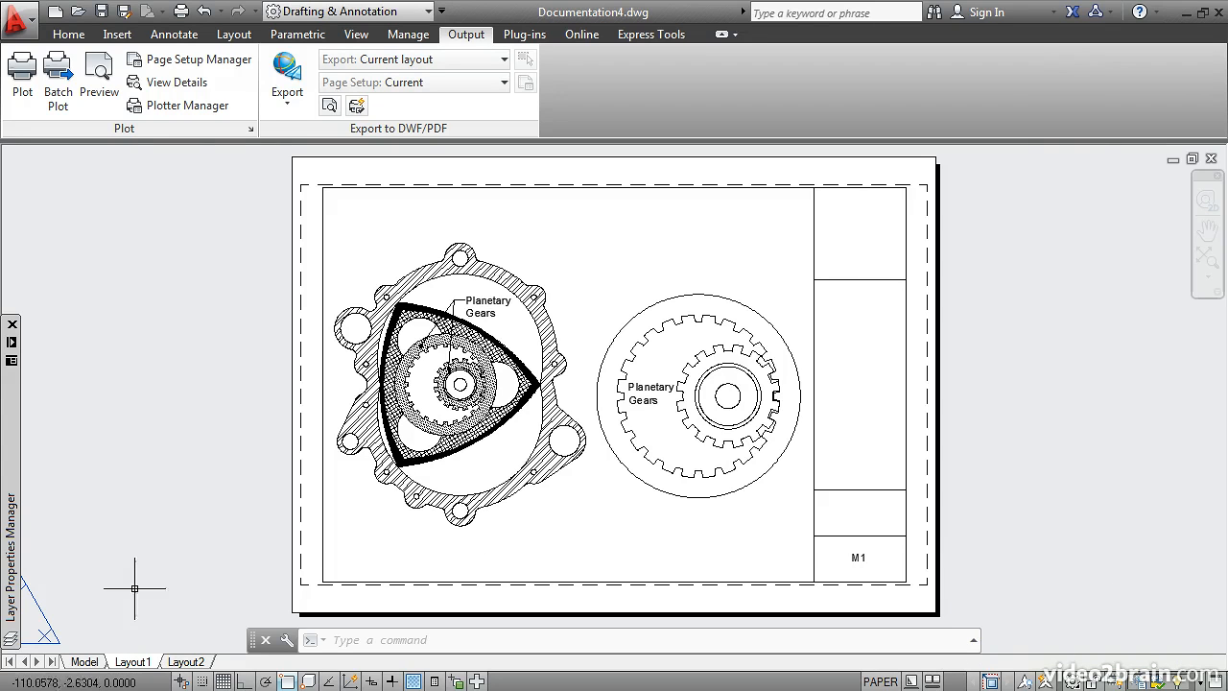
click(83, 662)
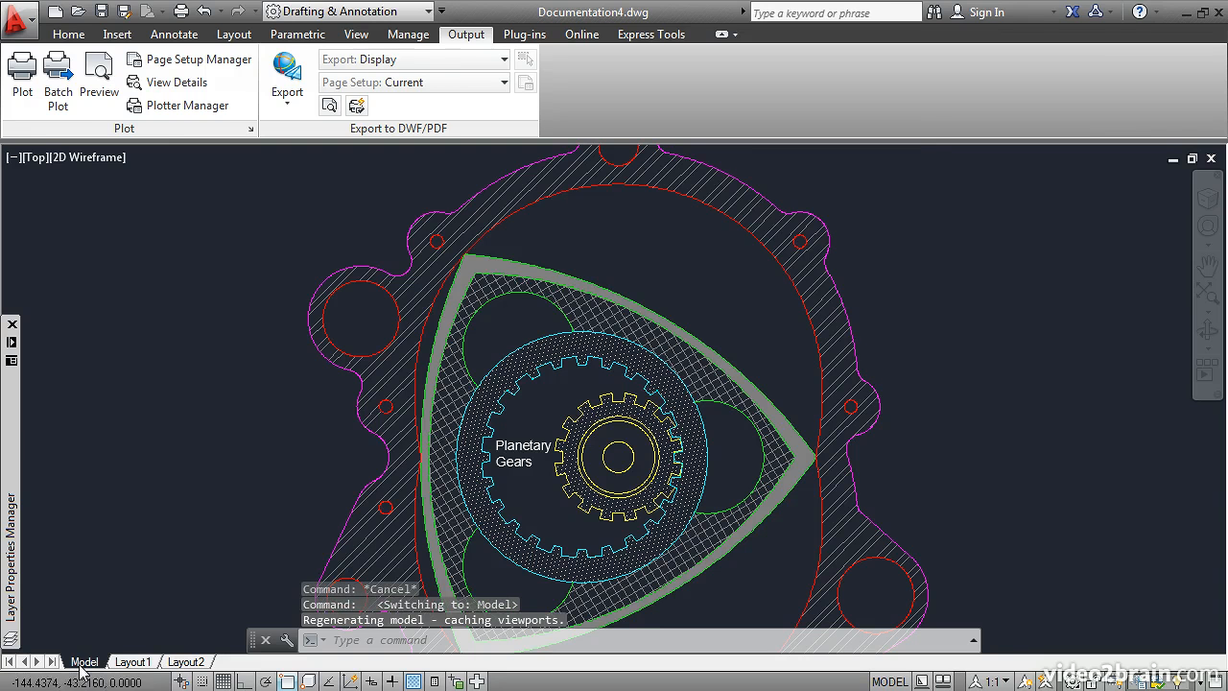
scroll(542, 490, down, 2)
middle_drag(542, 491, 578, 410)
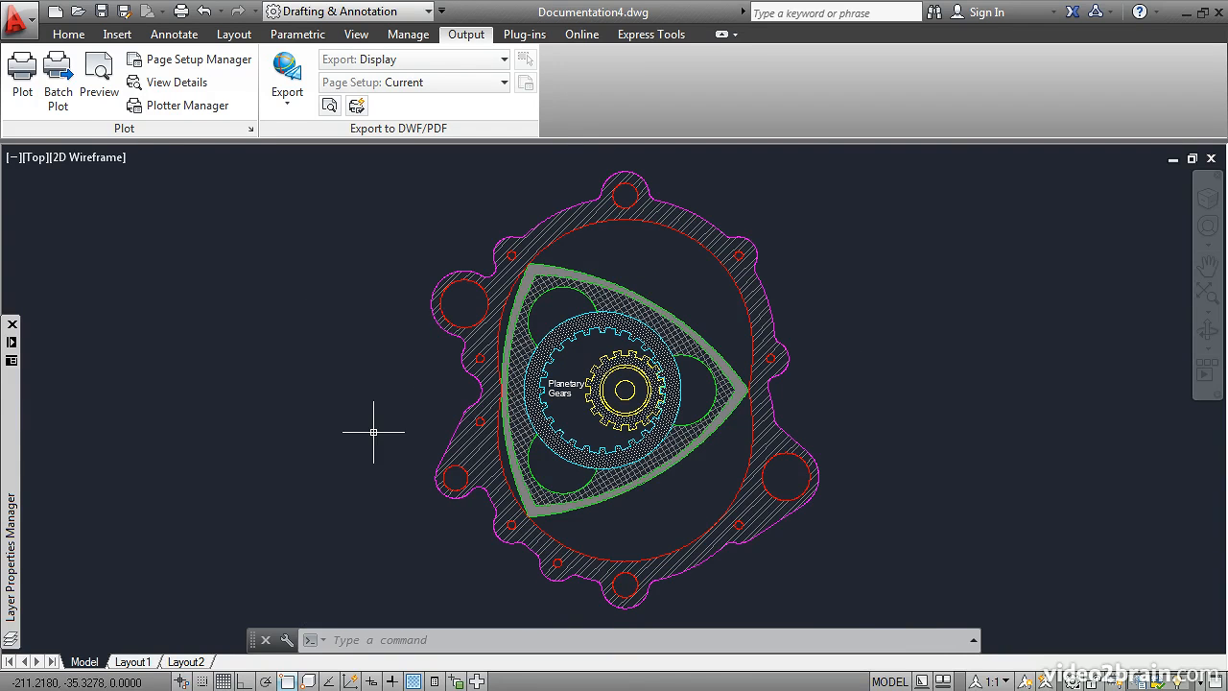
- Start a plot from model space and define its plot area as a window enclosing the whole housing
click(23, 73)
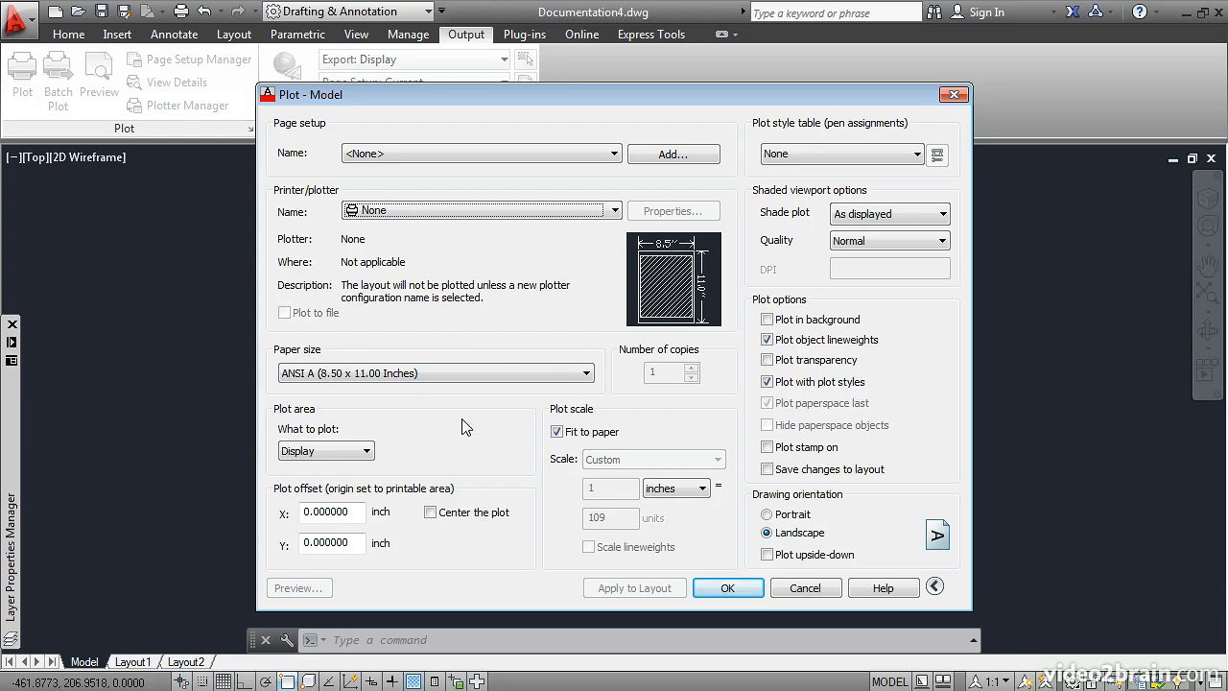
click(366, 451)
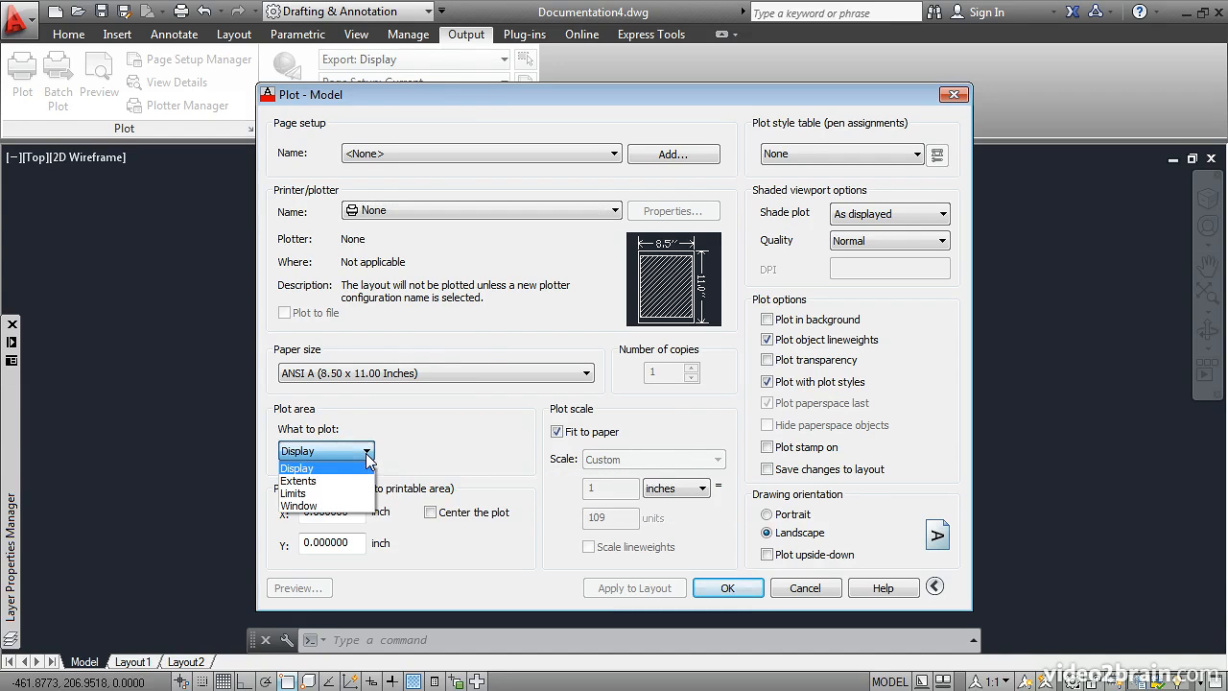
click(313, 506)
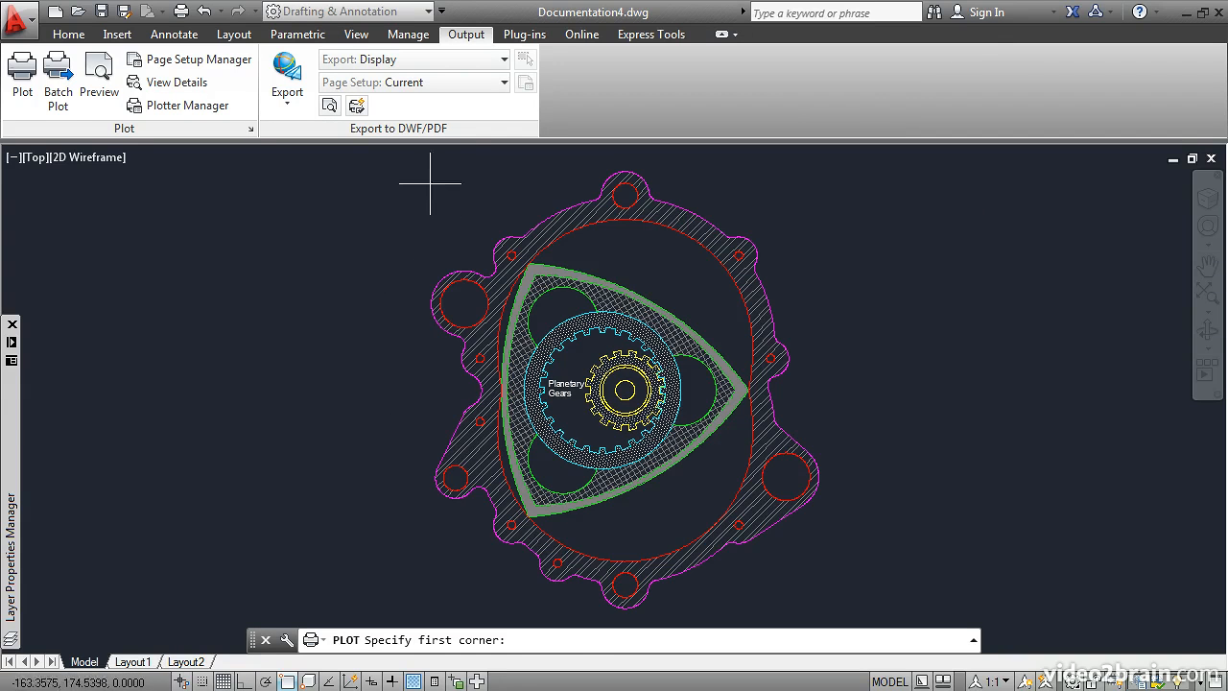
click(413, 158)
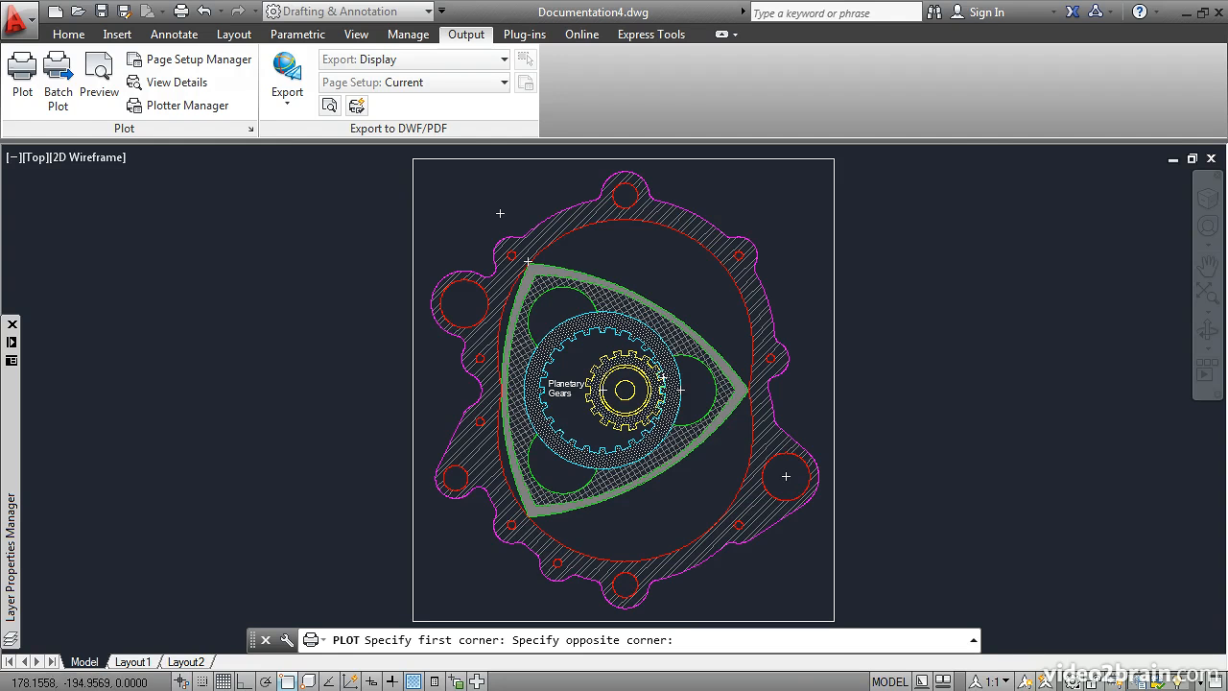
click(834, 620)
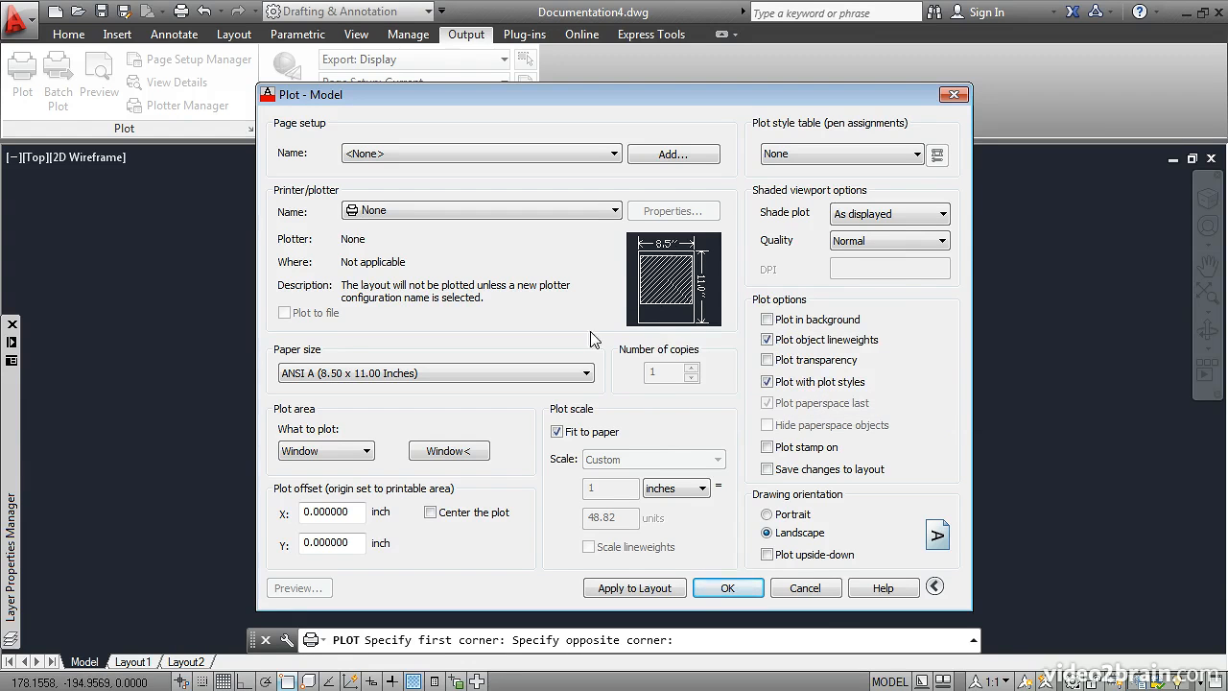
- Choose the DWF6 ePlot.pc3 plotter and the ISO A3 (420.00 x 297.00 MM) paper size for the model plot
click(614, 211)
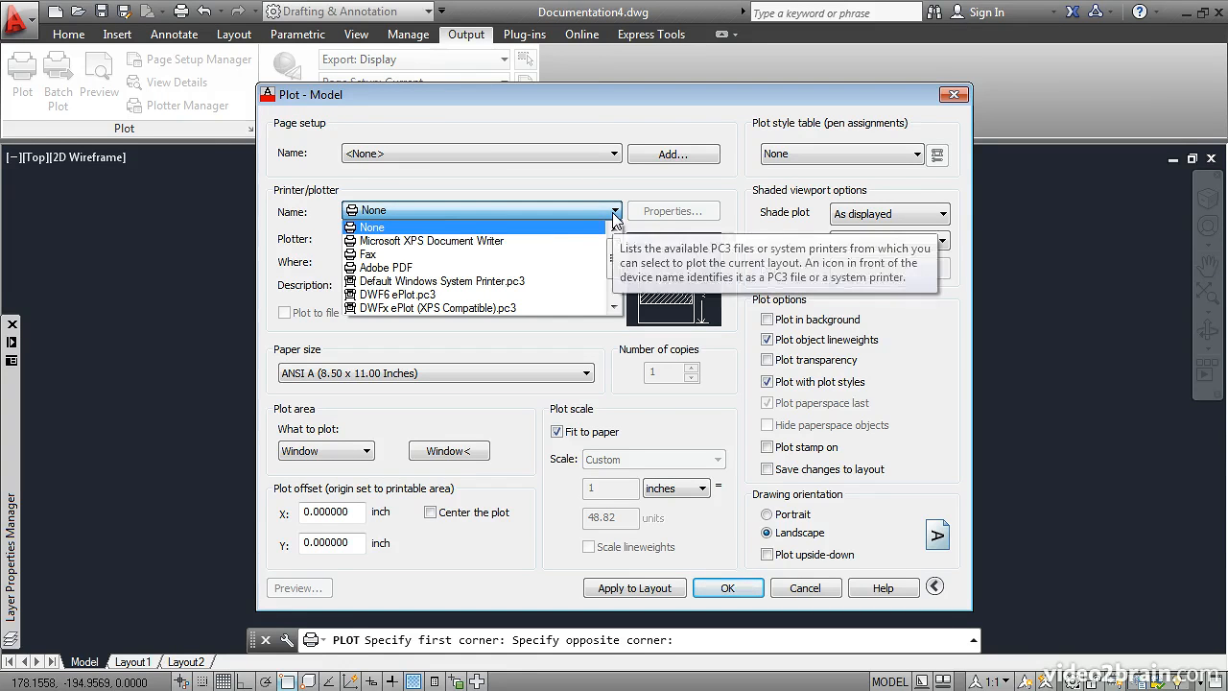
click(434, 296)
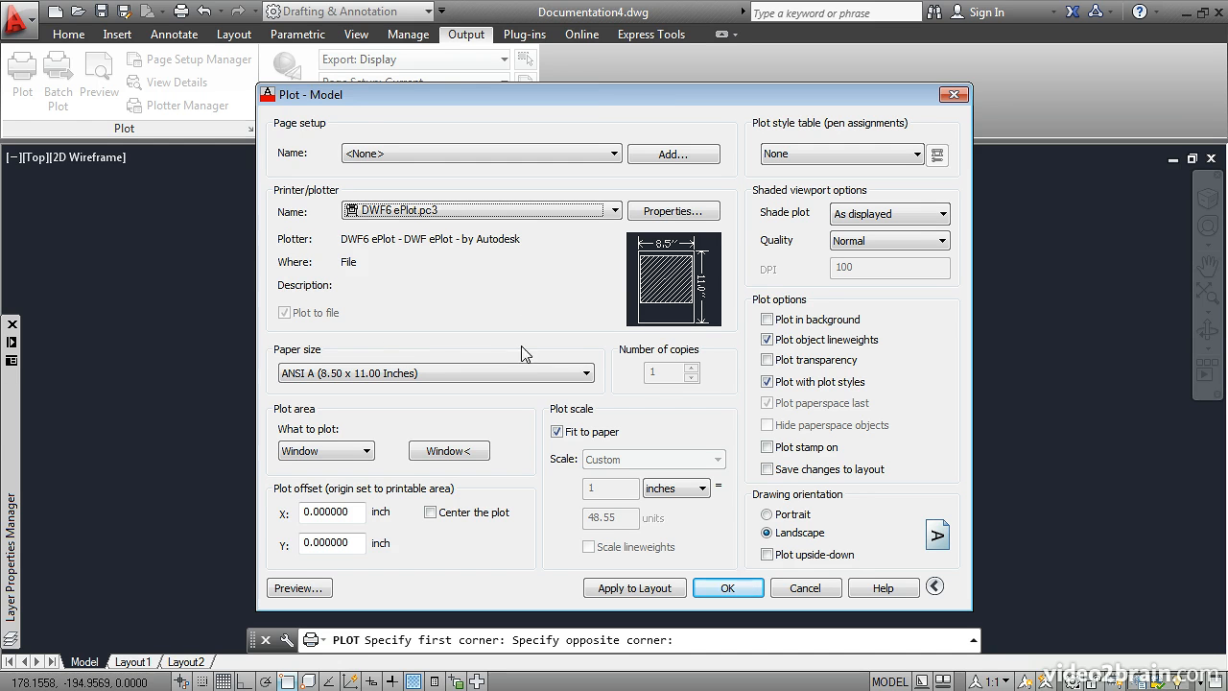
click(587, 374)
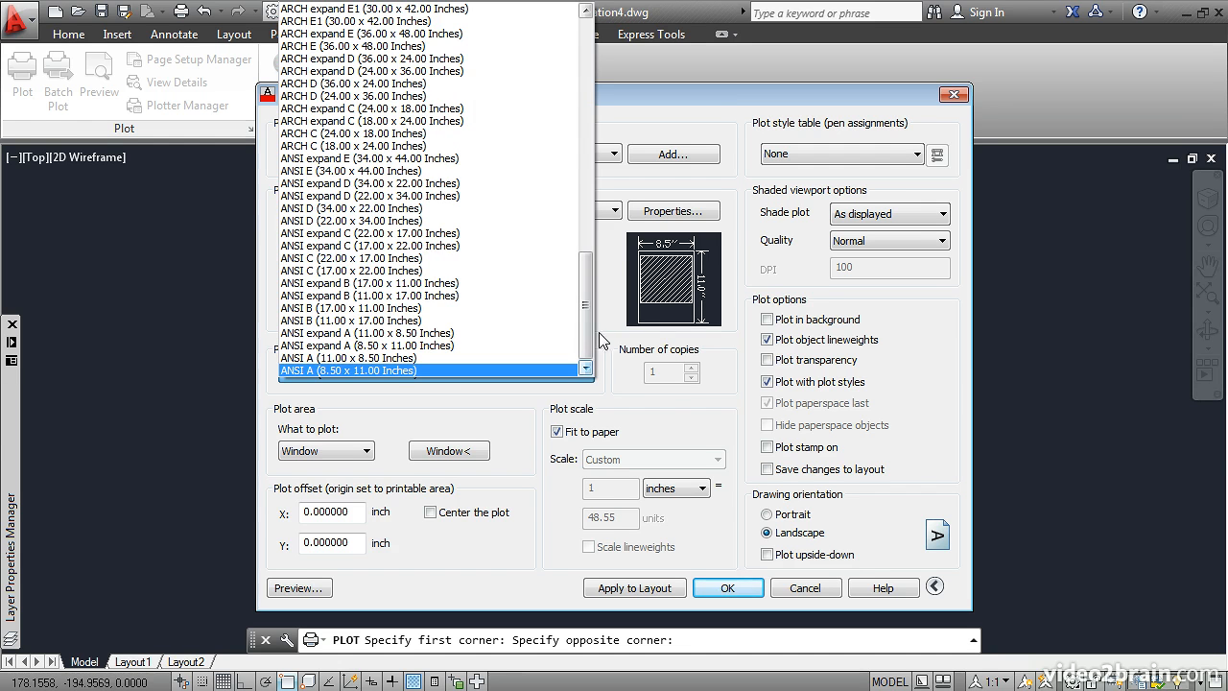
drag(589, 312, 584, 234)
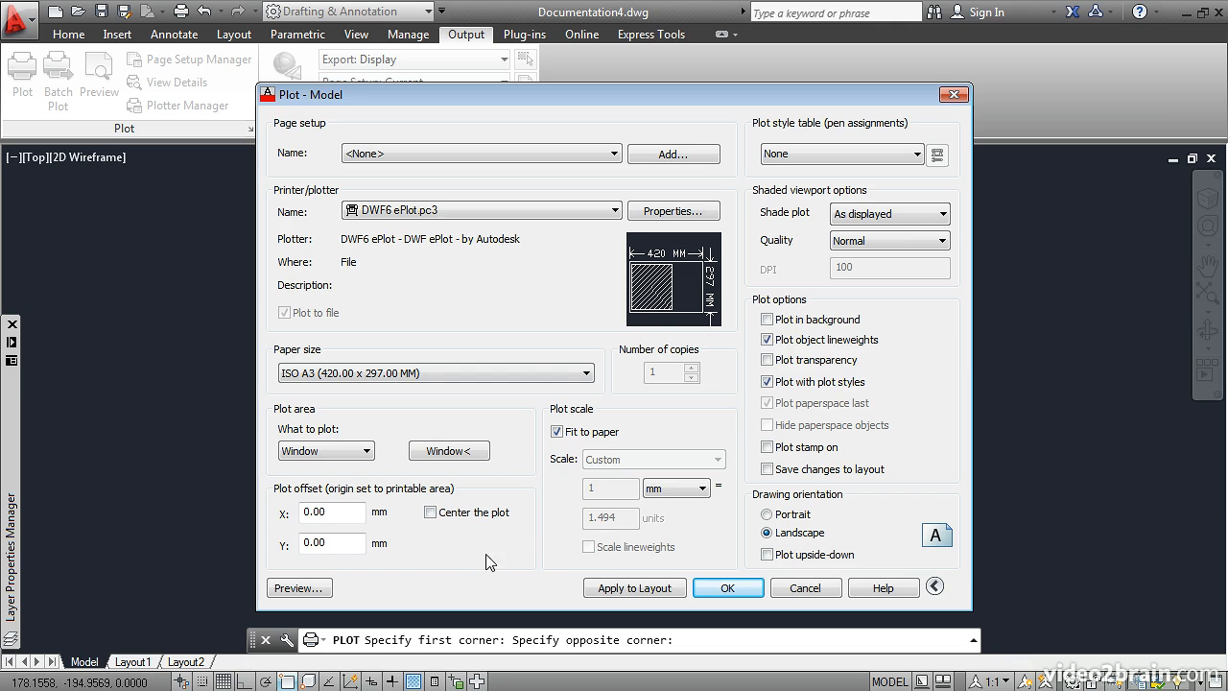
- Center the plot on the sheet, toggling the centering off and on again to compare its placement
click(430, 513)
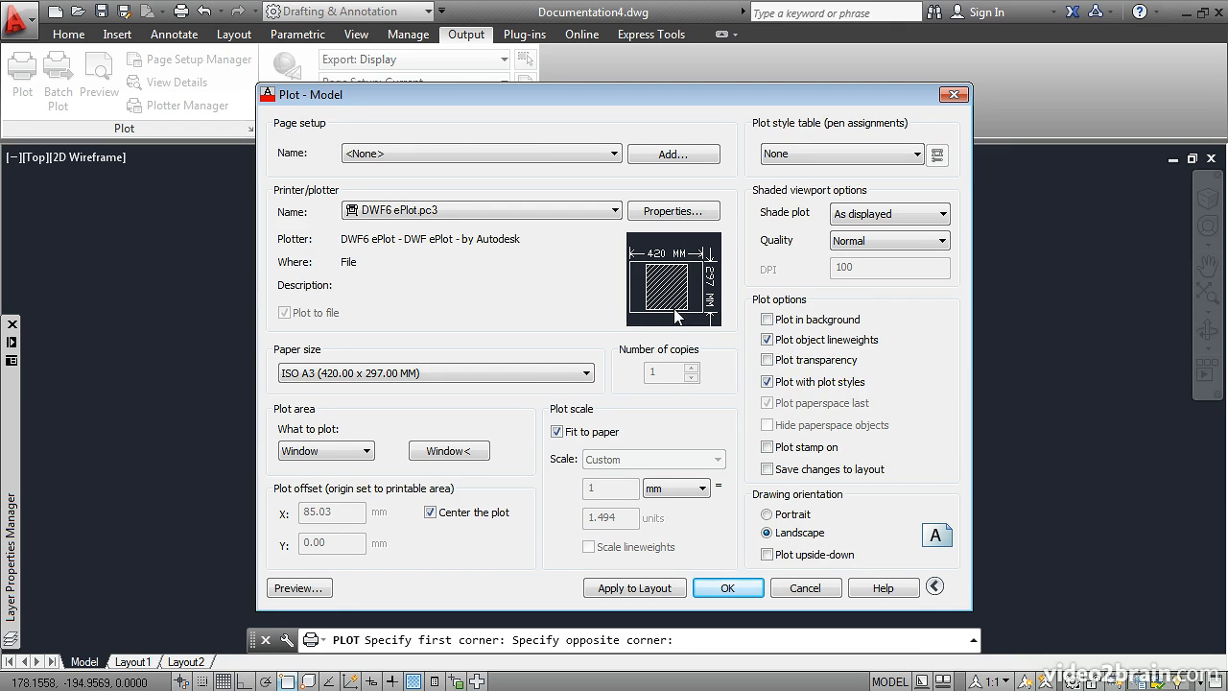
click(430, 513)
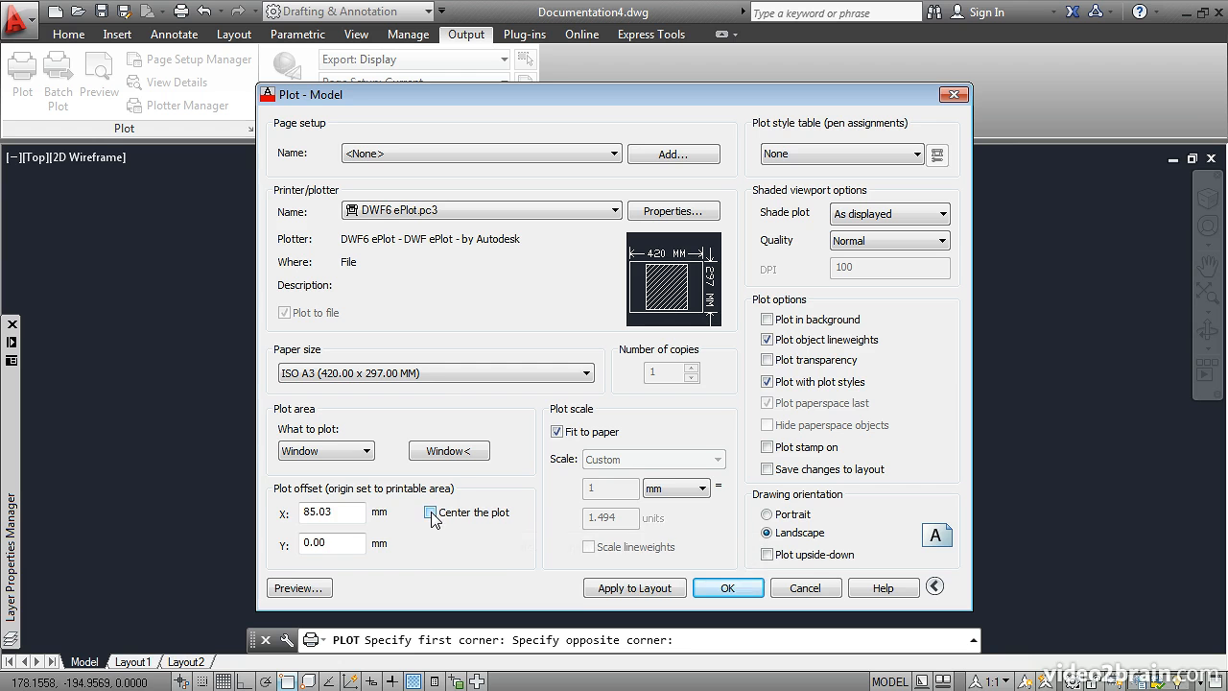
click(430, 514)
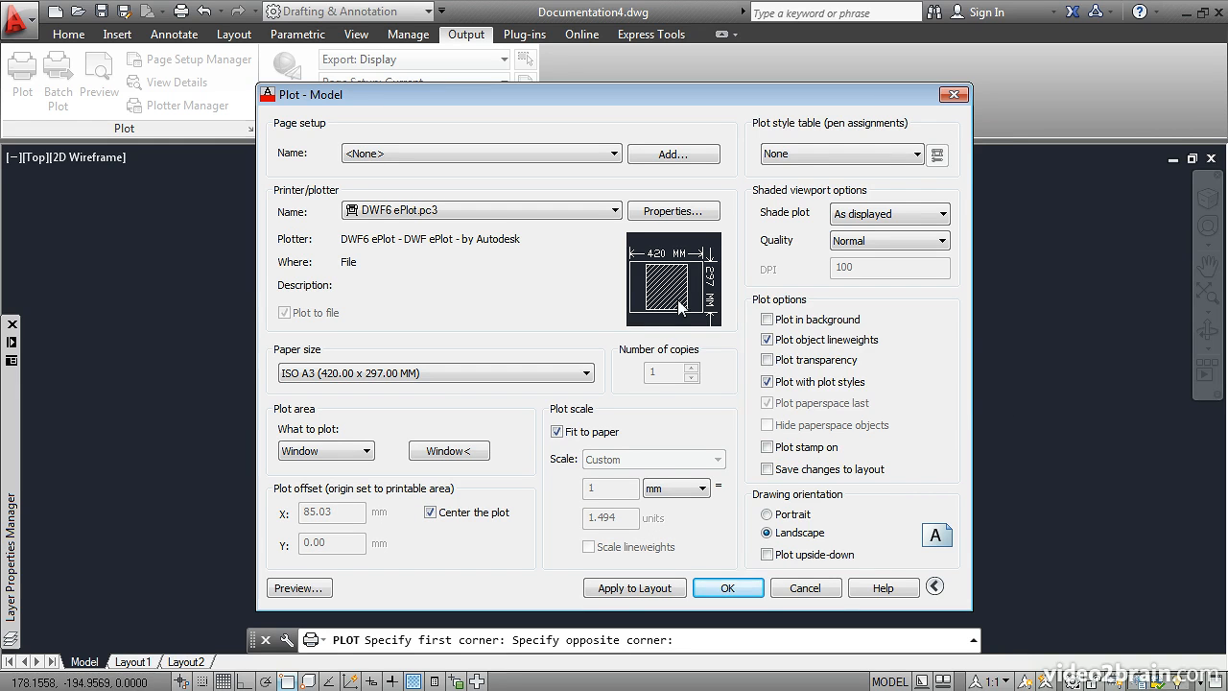
- Turn off fitting the model plot to the paper and set its plot scale to 1:2
mouse_move(682, 307)
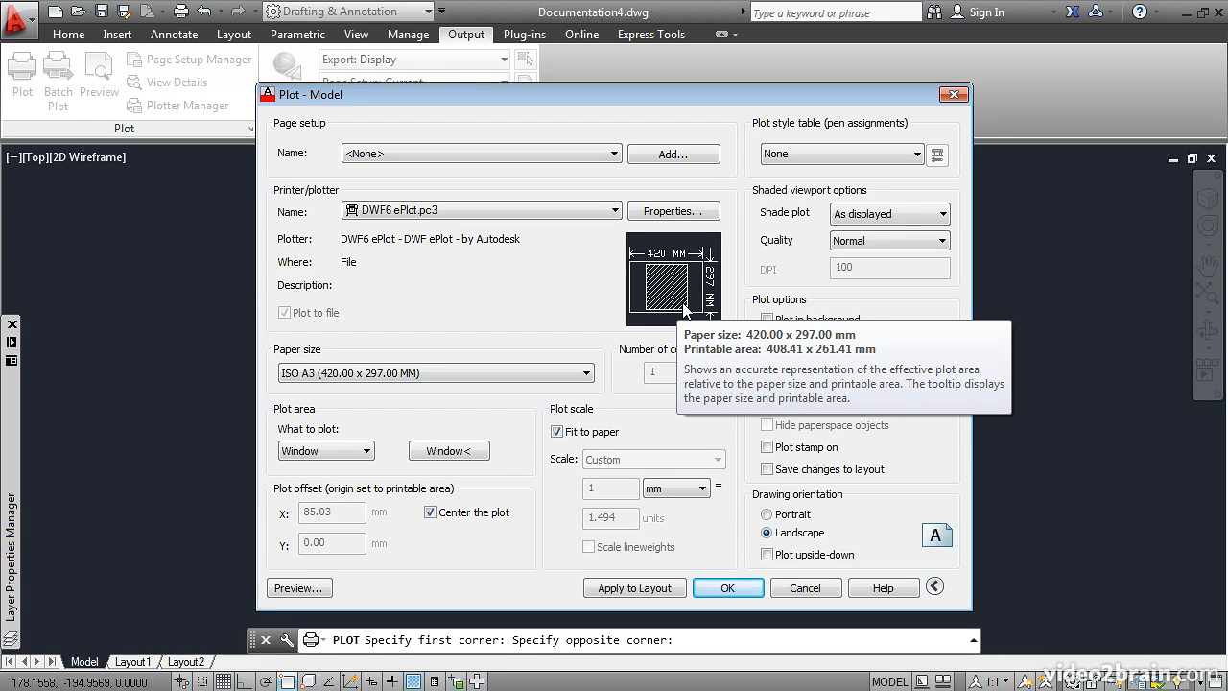
click(557, 432)
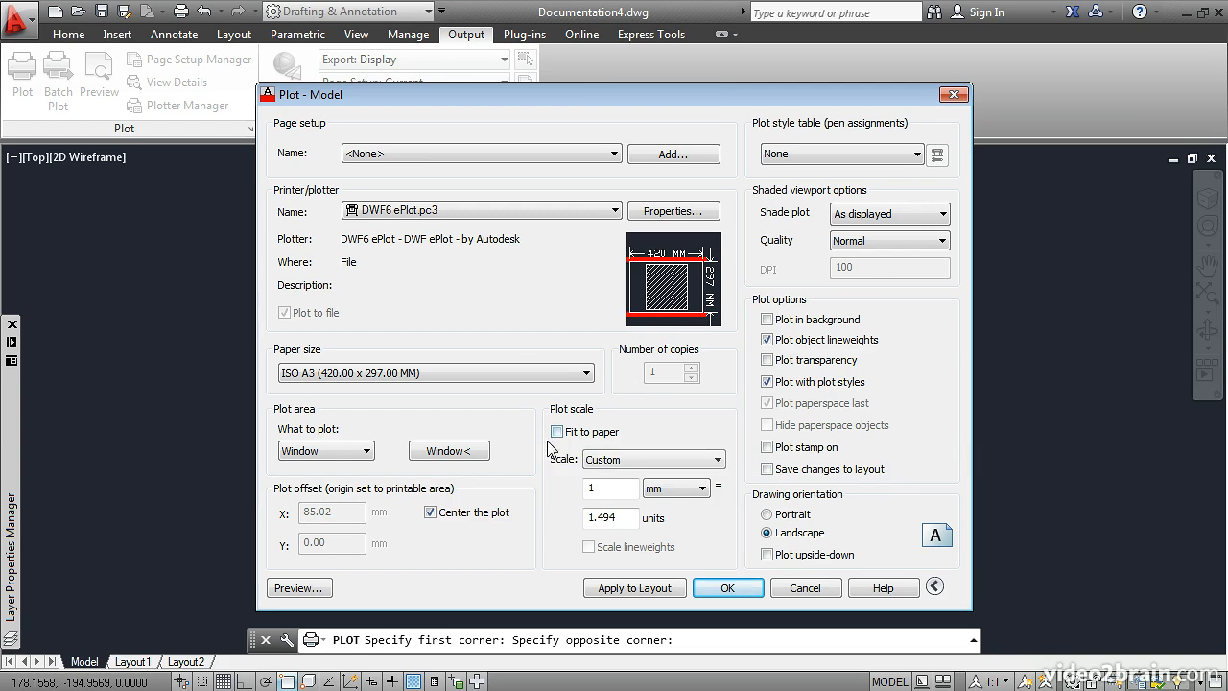
click(649, 461)
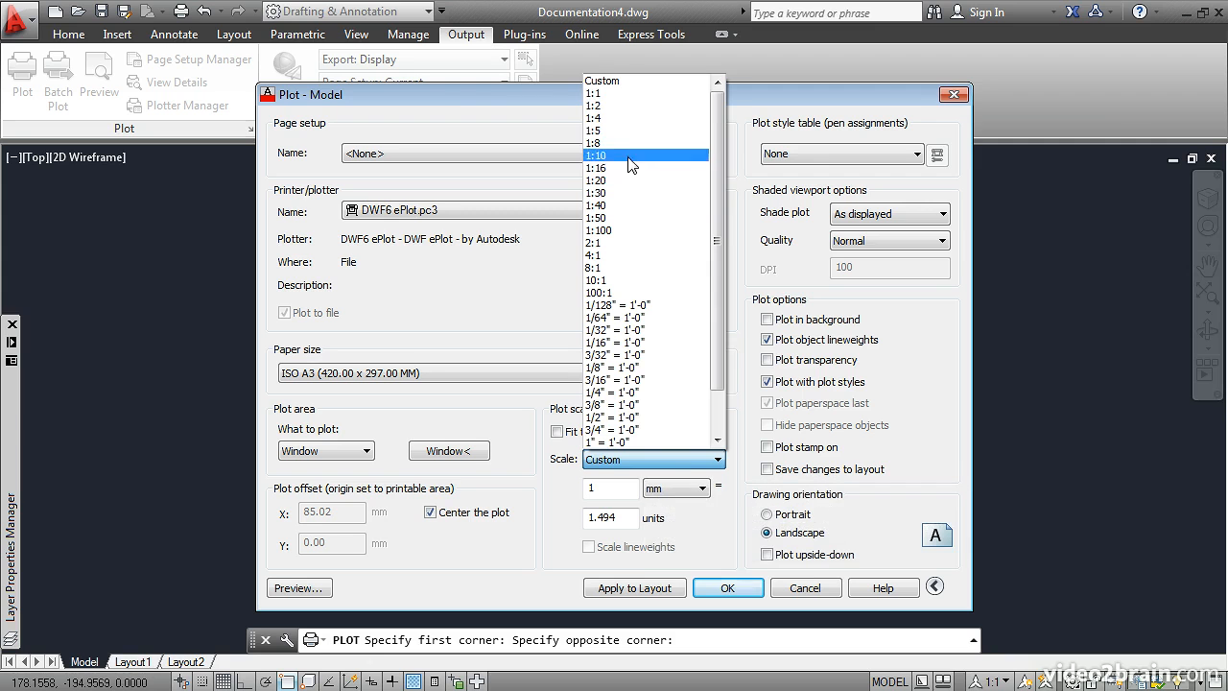
click(614, 106)
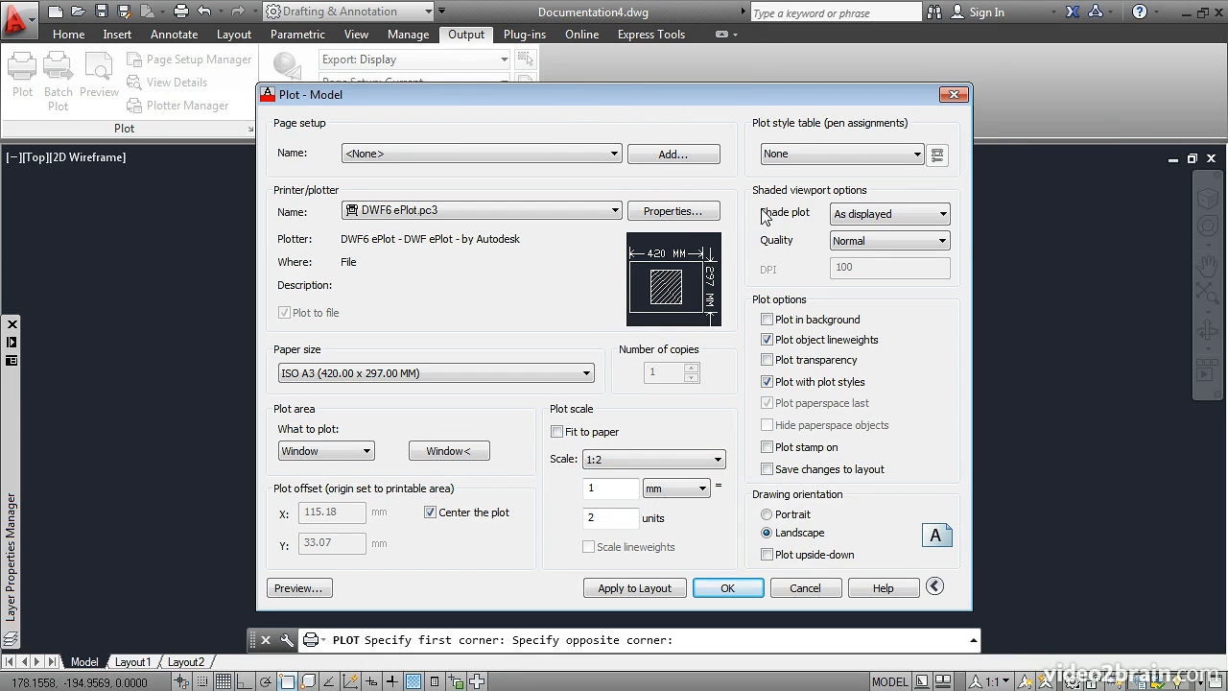
- Choose the monochrome.ctb plot style table for the model plot without assigning it to all layouts
click(902, 158)
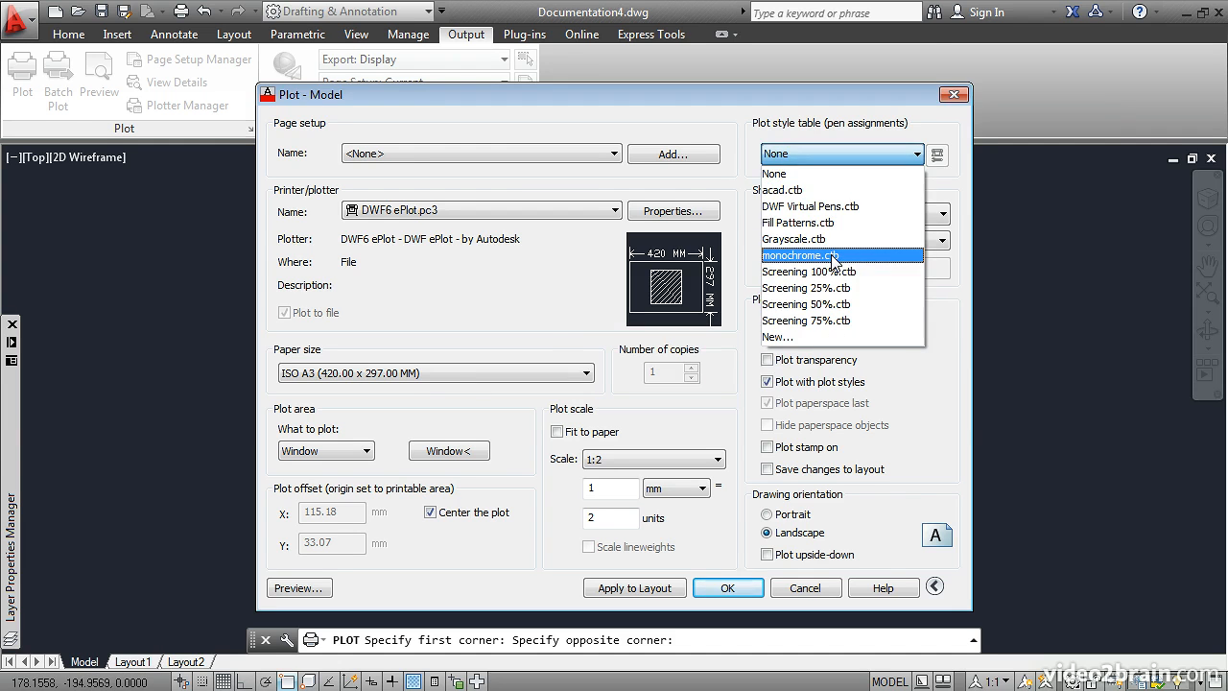
click(833, 255)
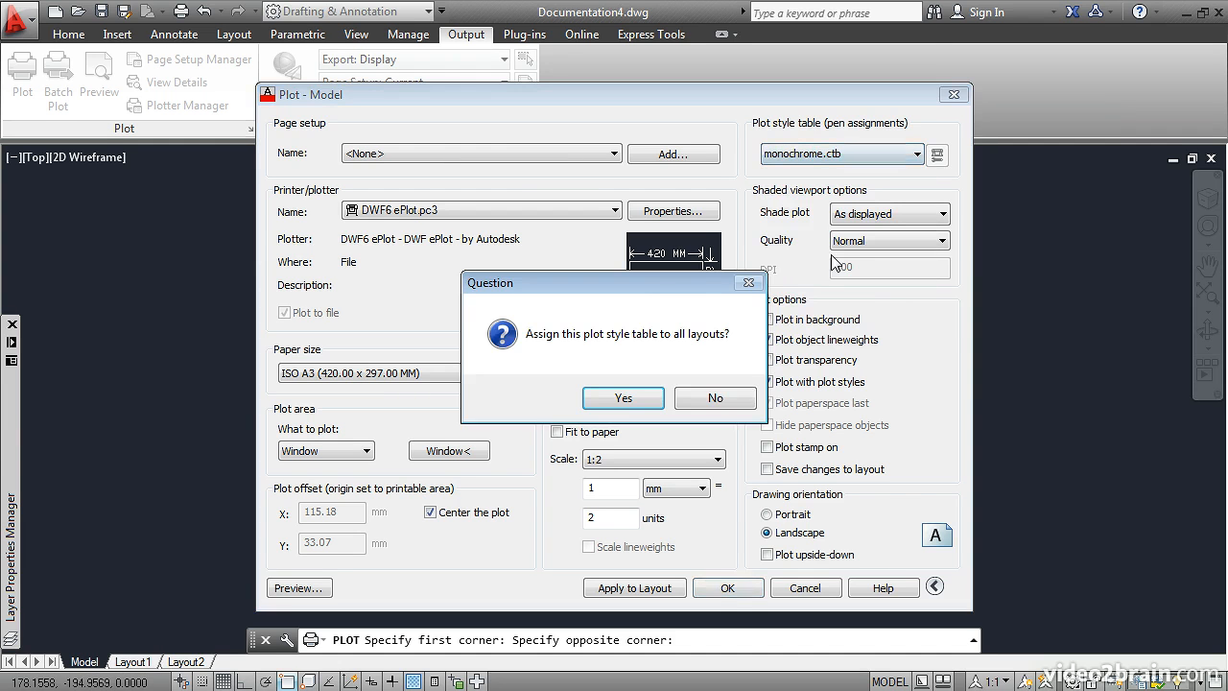
click(697, 401)
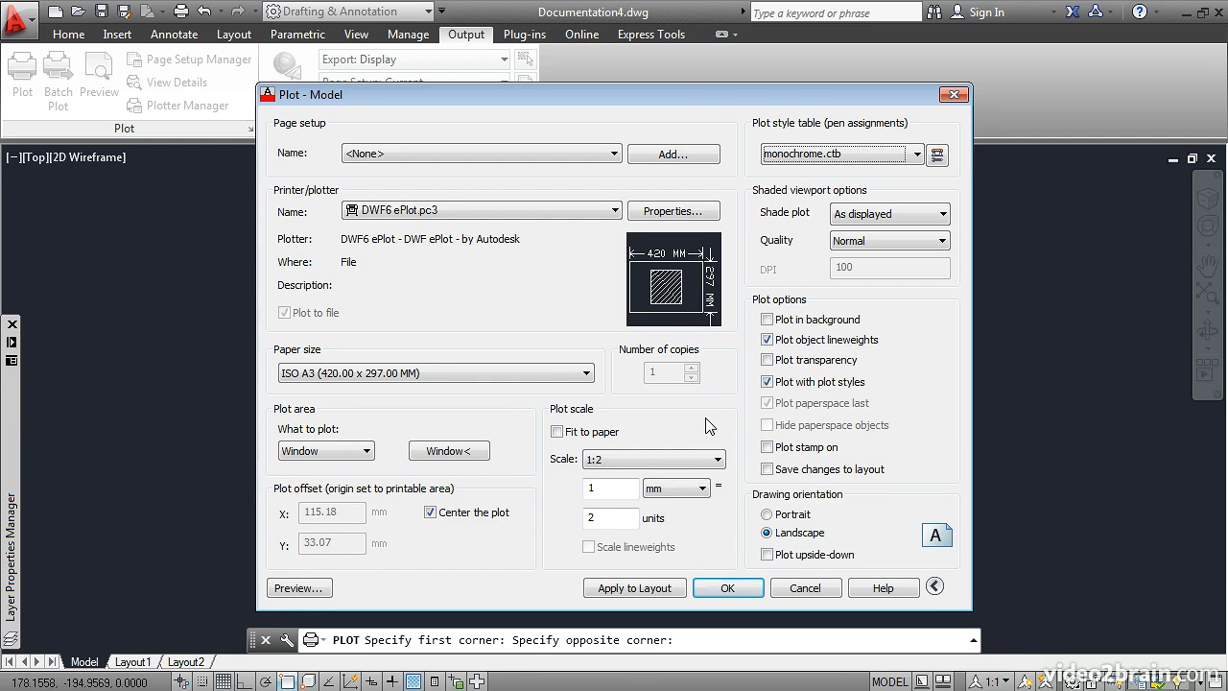
- Try to preview the model plot, declining to continue at the plot scale confirmation, and cancel the plot
click(305, 588)
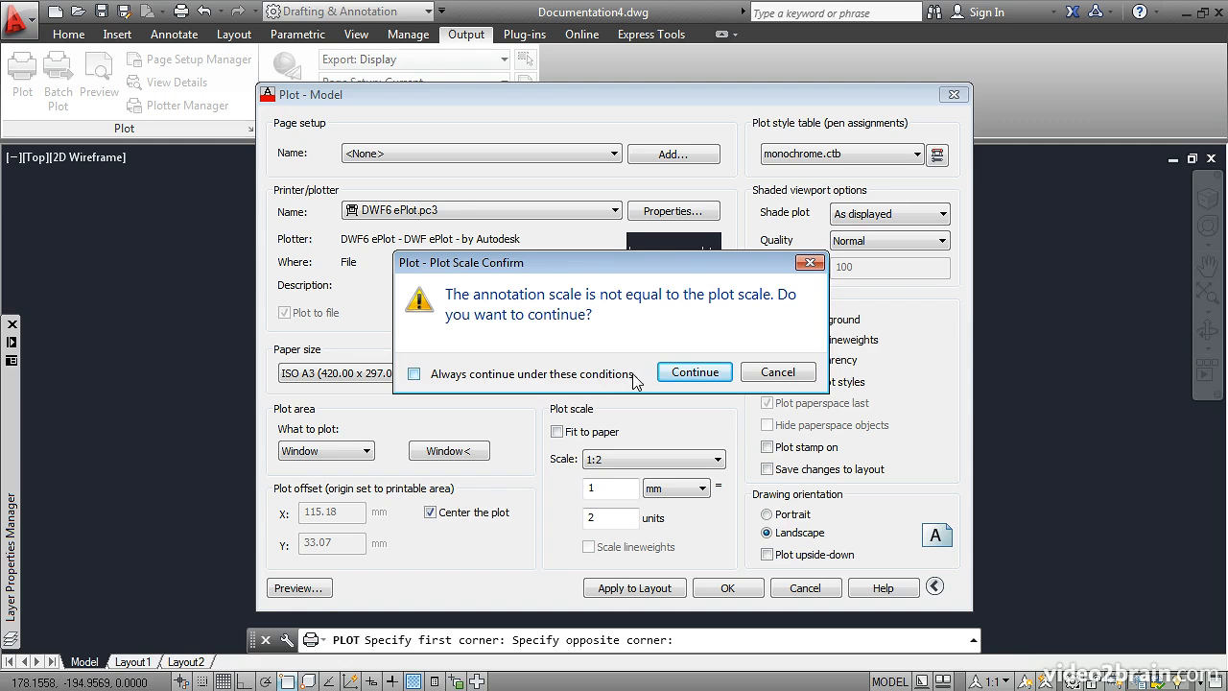
click(767, 375)
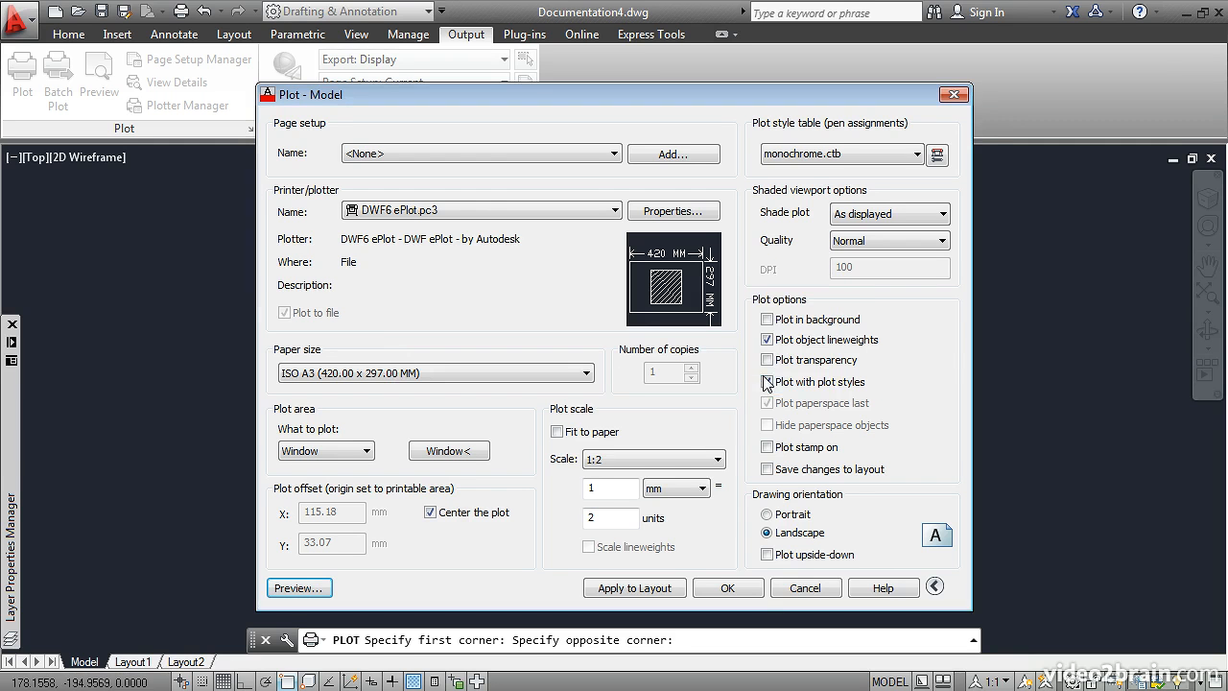
click(789, 588)
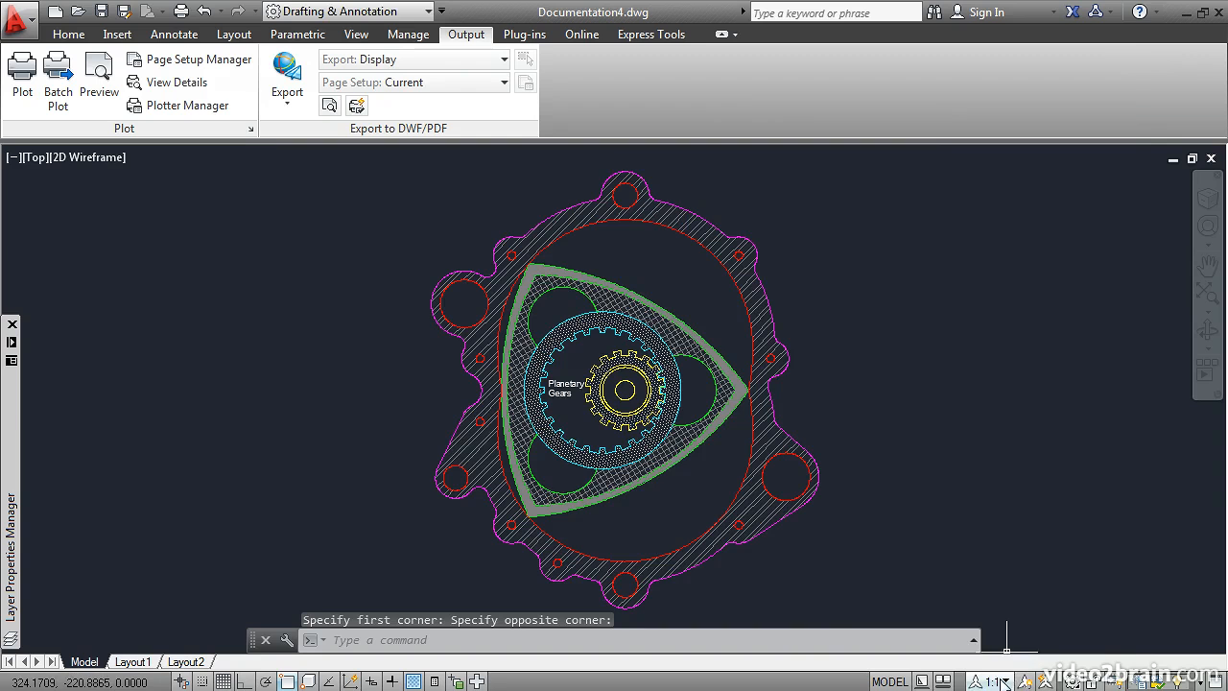
- Set the annotation scale of model space to 1:2
click(994, 681)
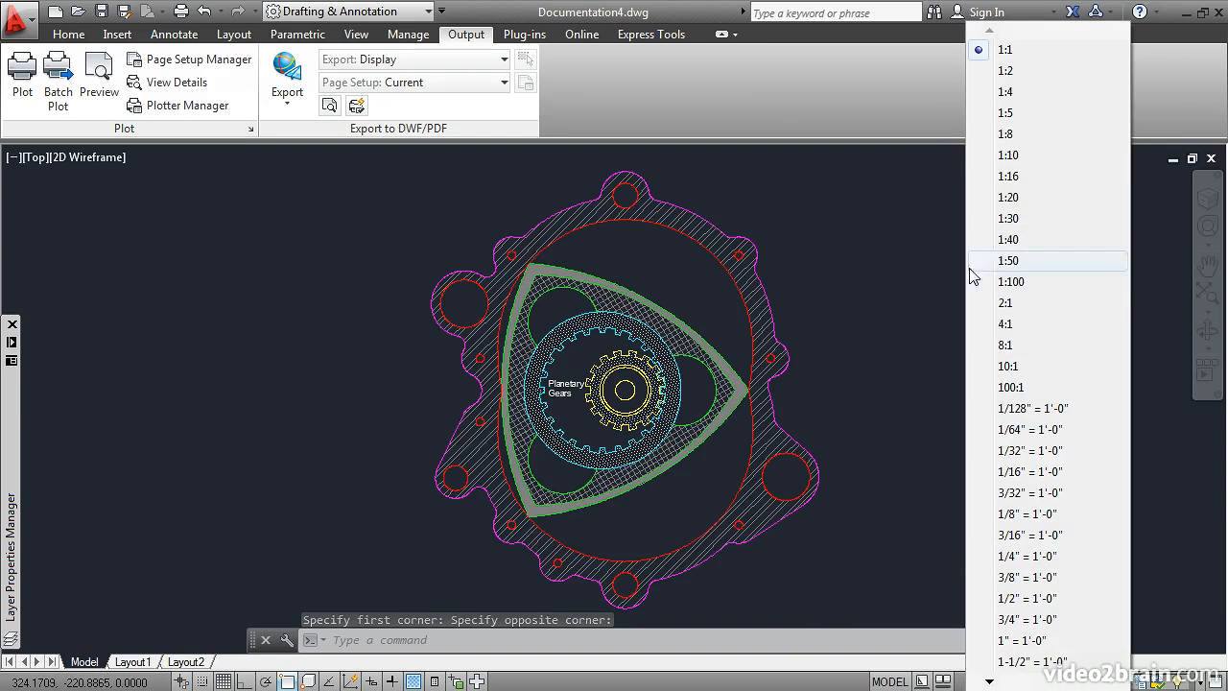
click(1005, 72)
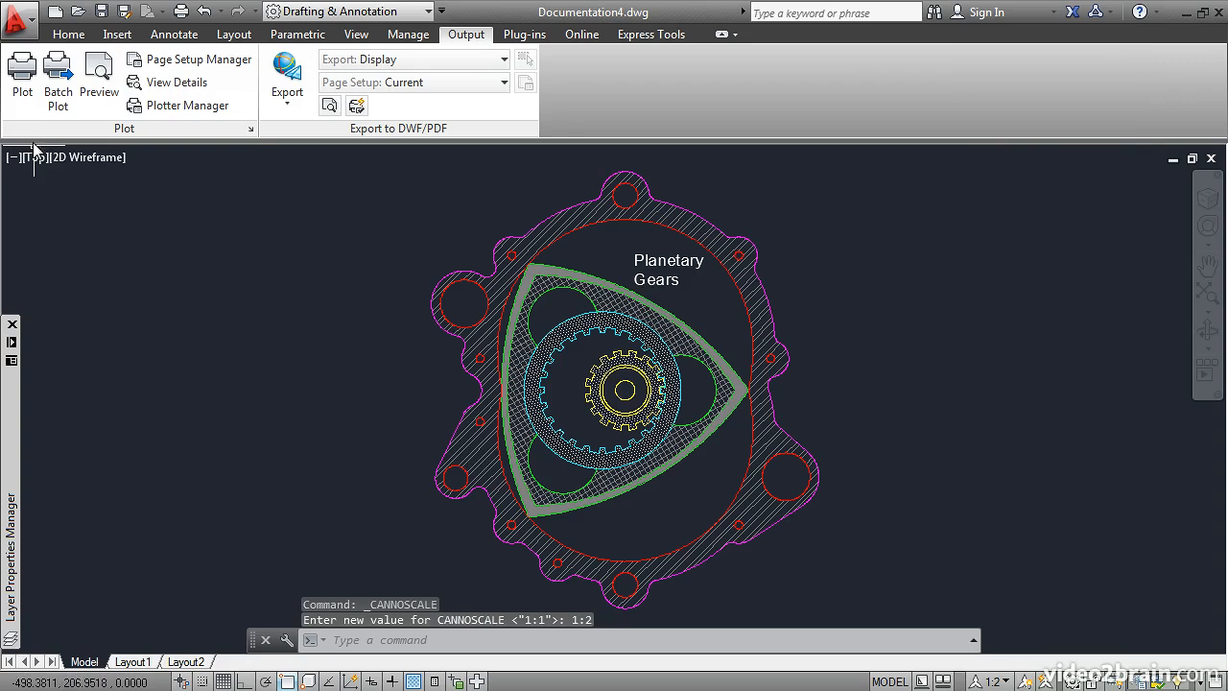
- Start a new model plot with the DWF6 ePlot.pc3 plotter and the ISO A3 (420.00 x 297.00 MM) paper size
click(23, 75)
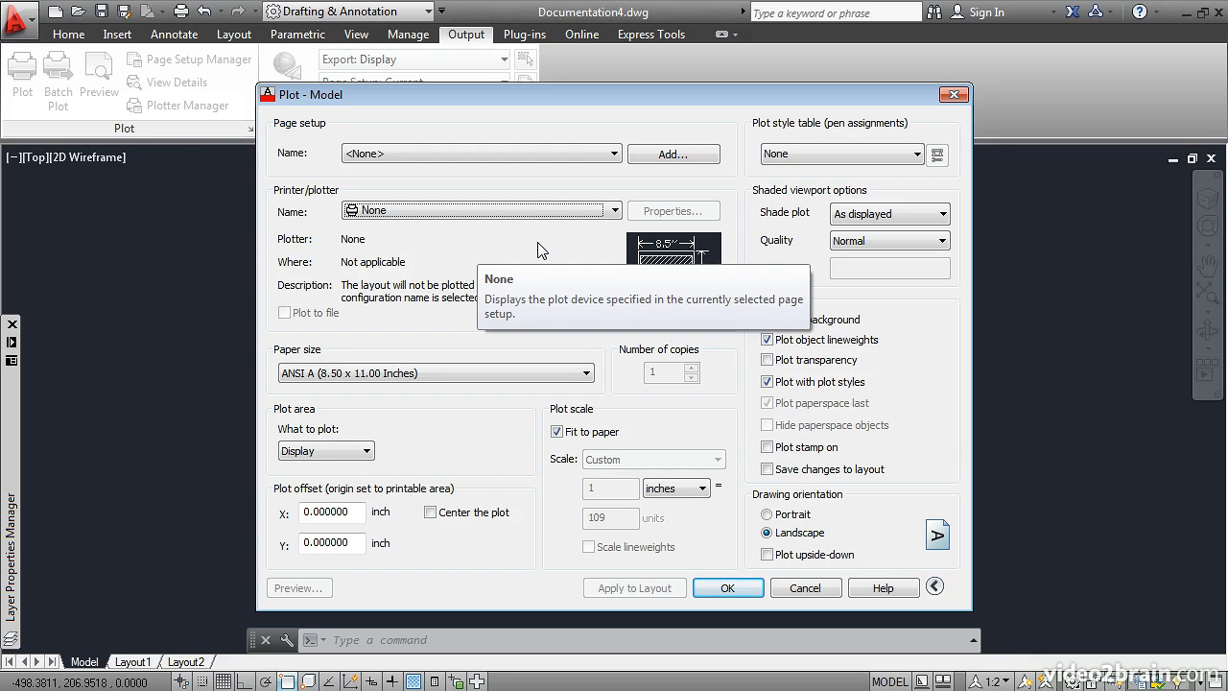
click(614, 210)
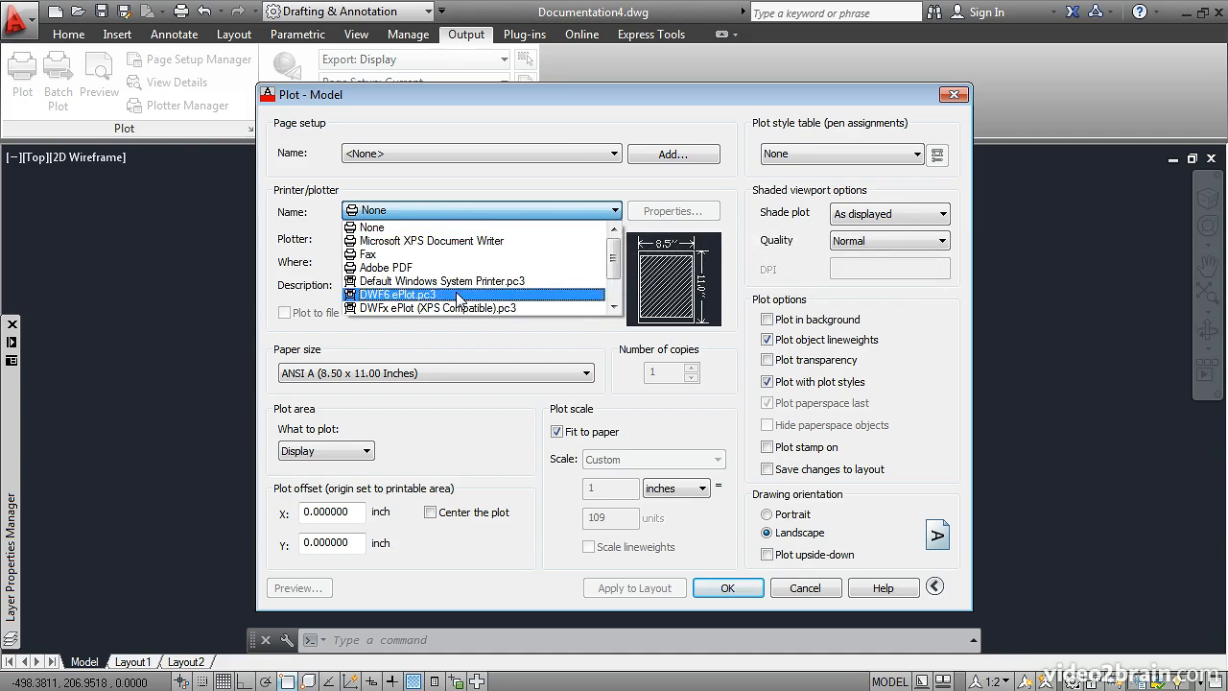
click(455, 294)
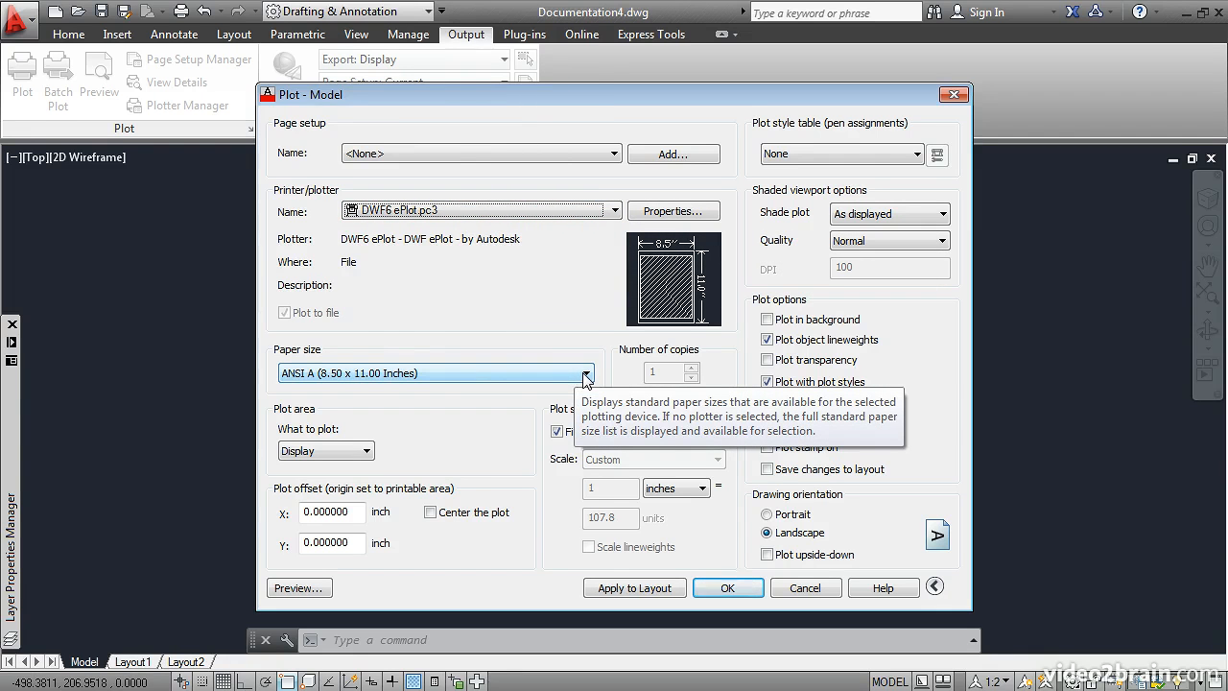
click(587, 375)
drag(586, 273, 585, 228)
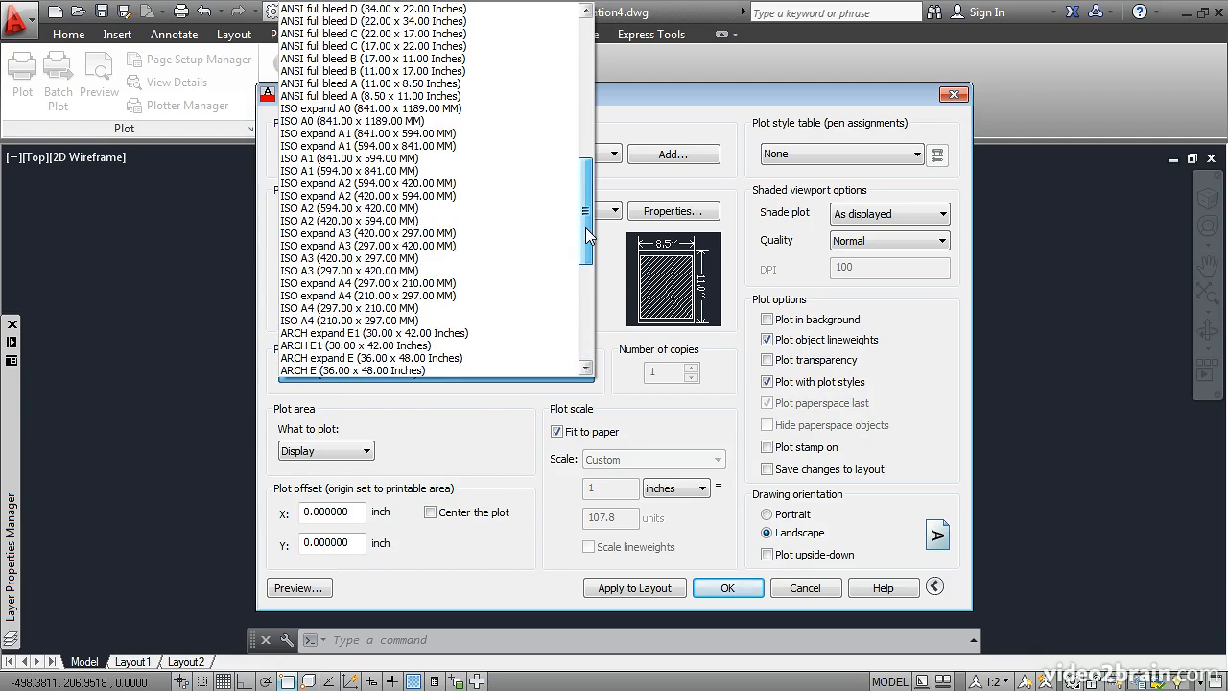
click(547, 257)
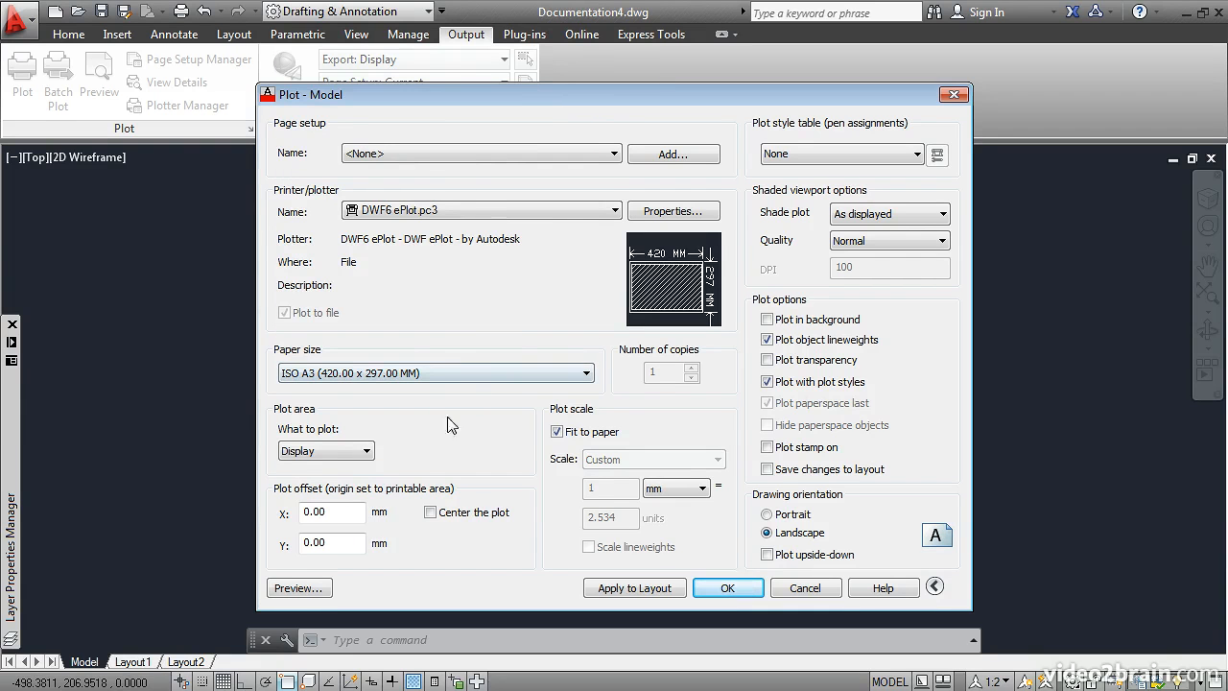
- Define the plot area as a window enclosing the whole gear housing
click(355, 451)
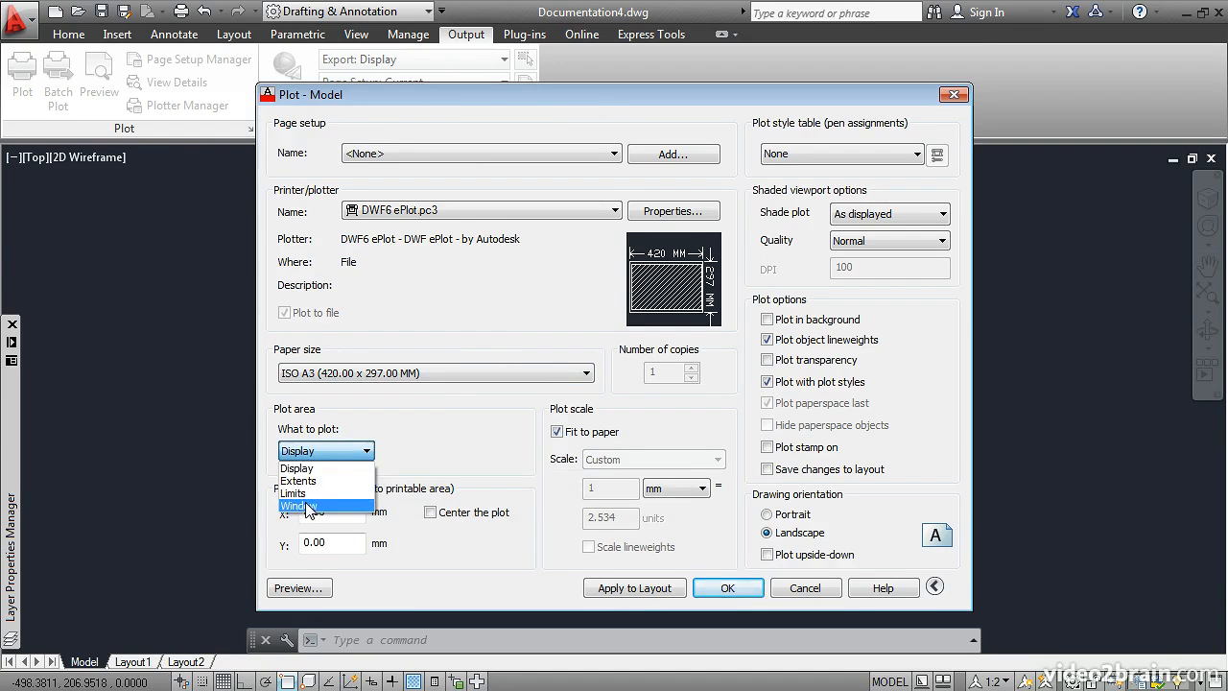
click(307, 507)
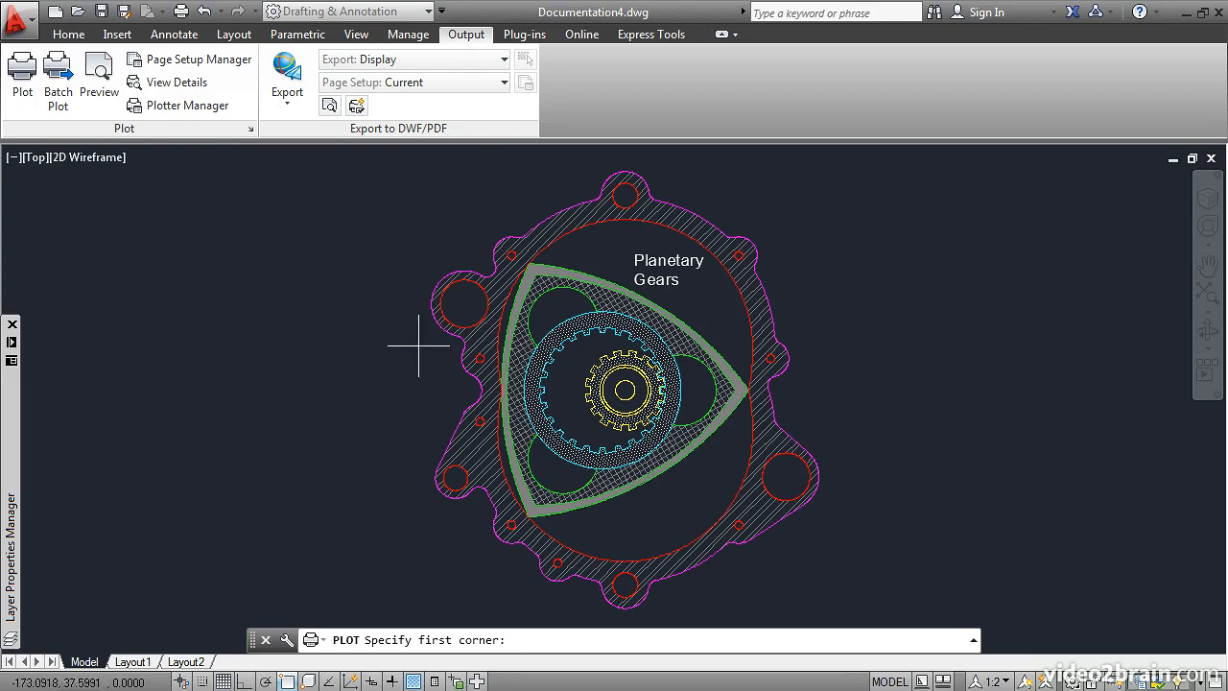
click(418, 163)
click(834, 620)
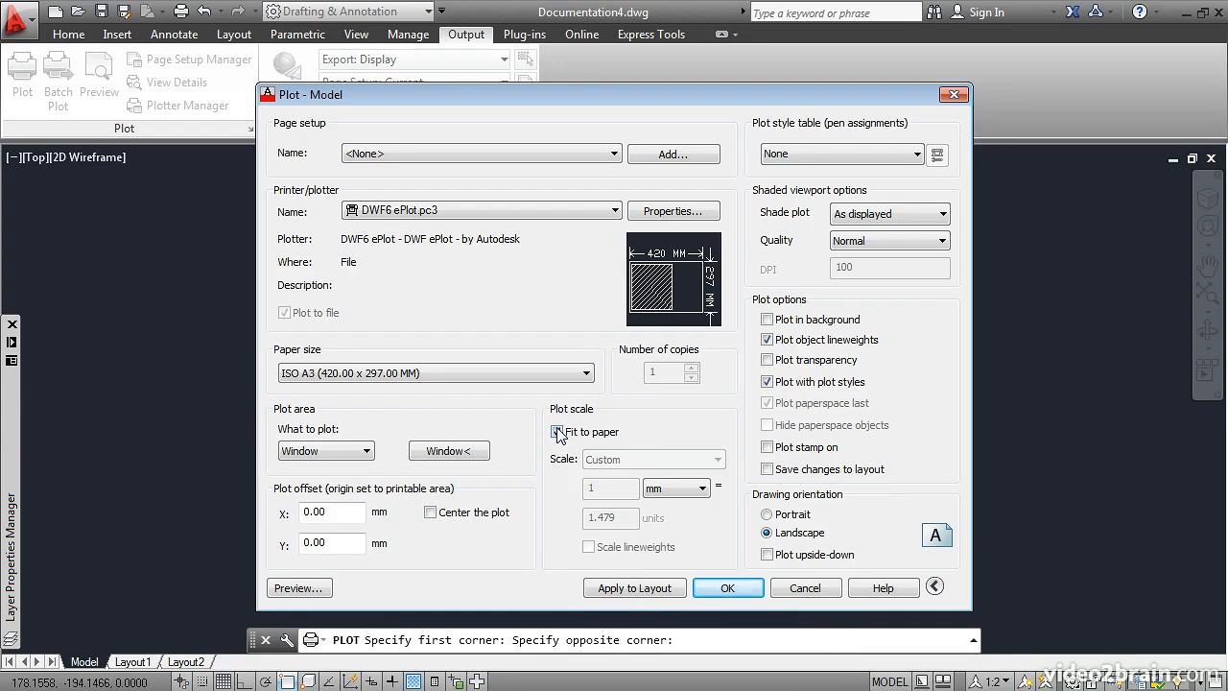
- Set the plot scale to 1:2 instead of fitting to paper, and center the plot on the sheet
click(554, 430)
click(651, 460)
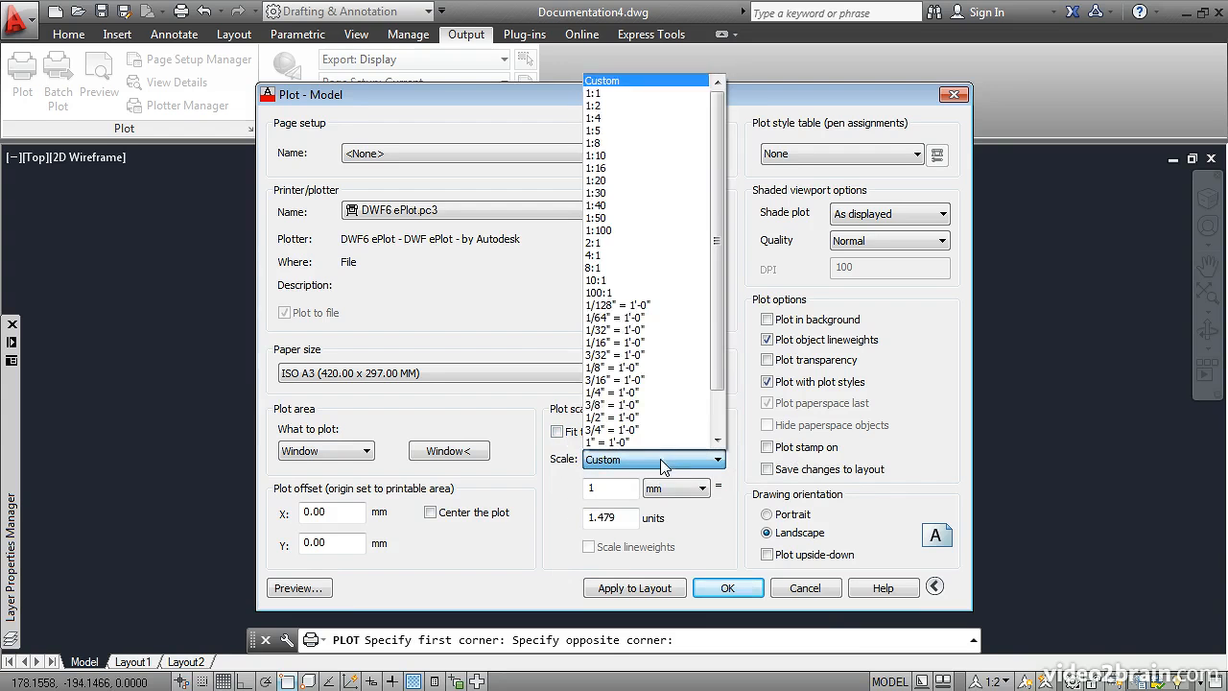
click(617, 107)
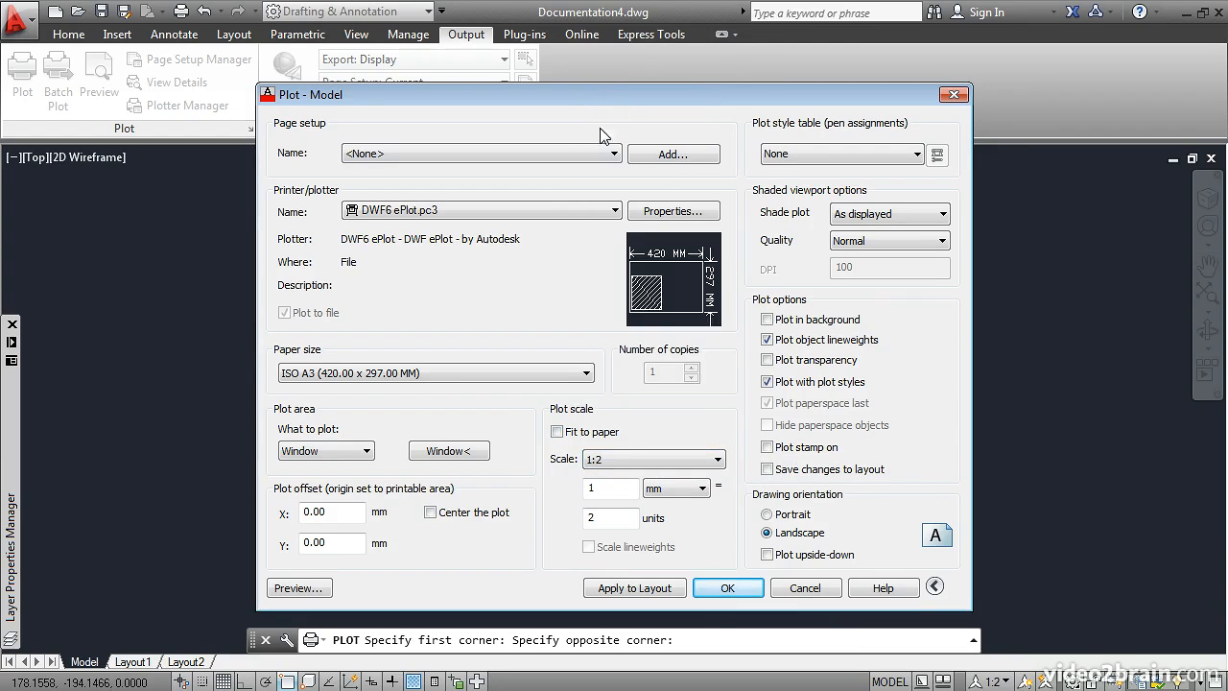
click(429, 515)
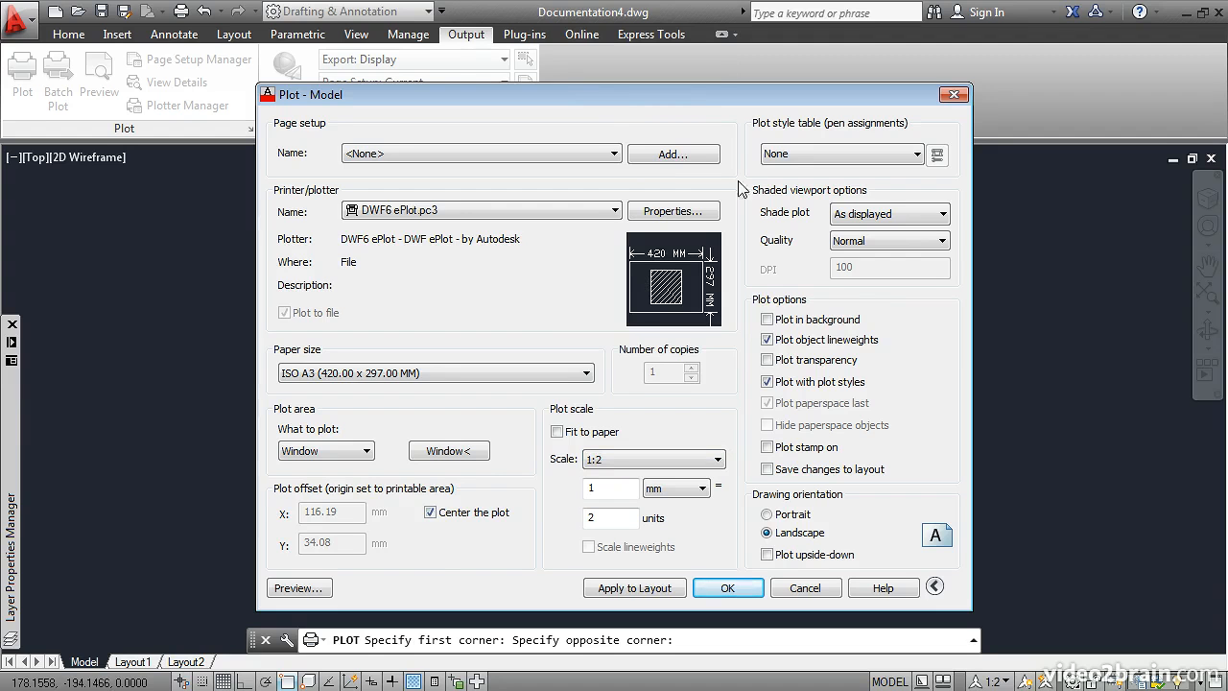
- Assign the monochrome.ctb plot style table to the model plot only, not to all layouts
click(912, 156)
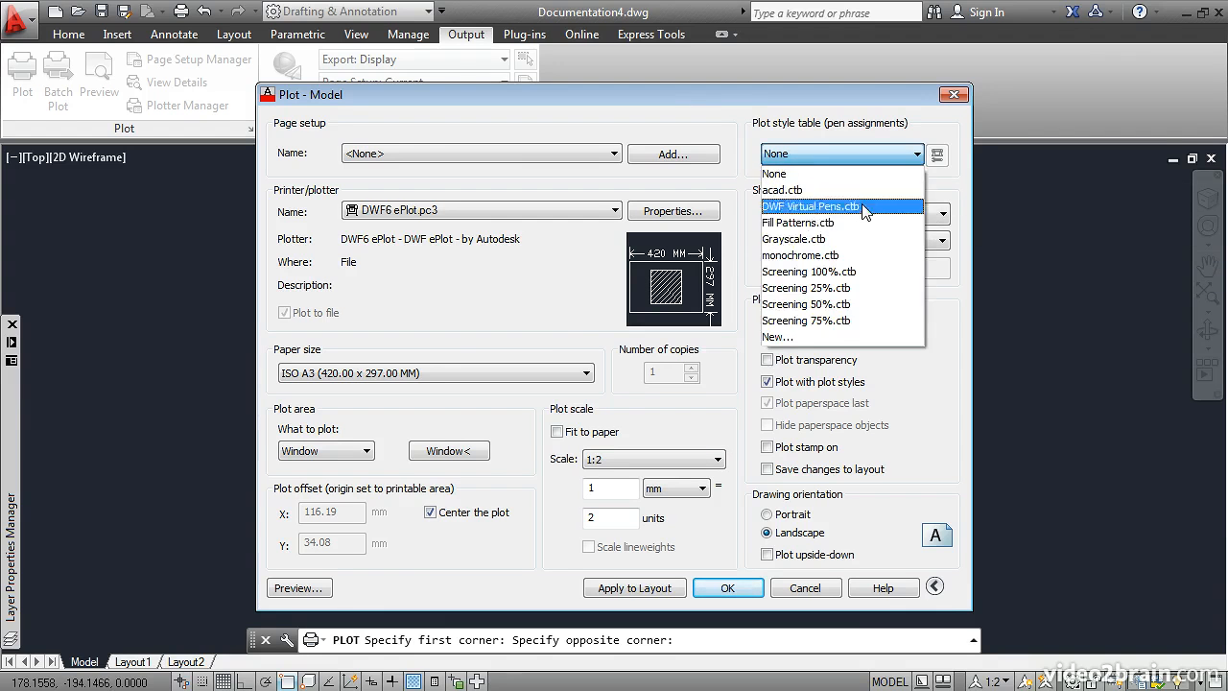
click(897, 255)
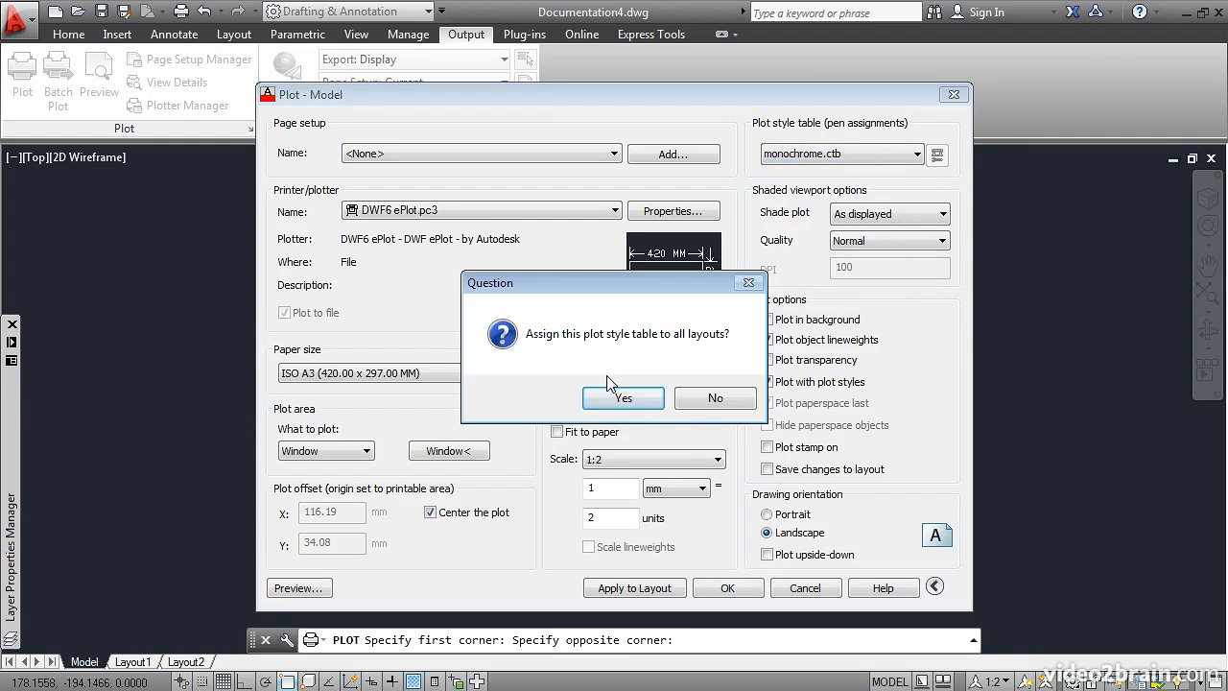
click(695, 407)
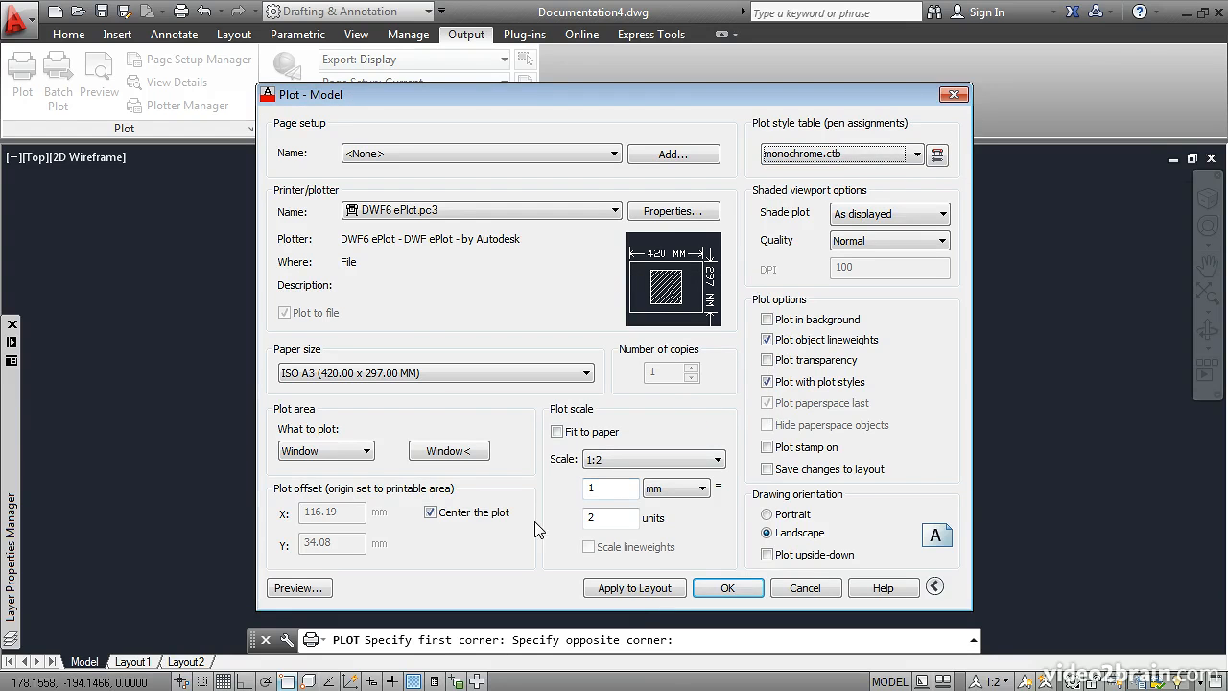
- Preview the plot close up, plot it to Documentation4-Model.dwf in the My files folder, and dismiss the completion notification
click(319, 588)
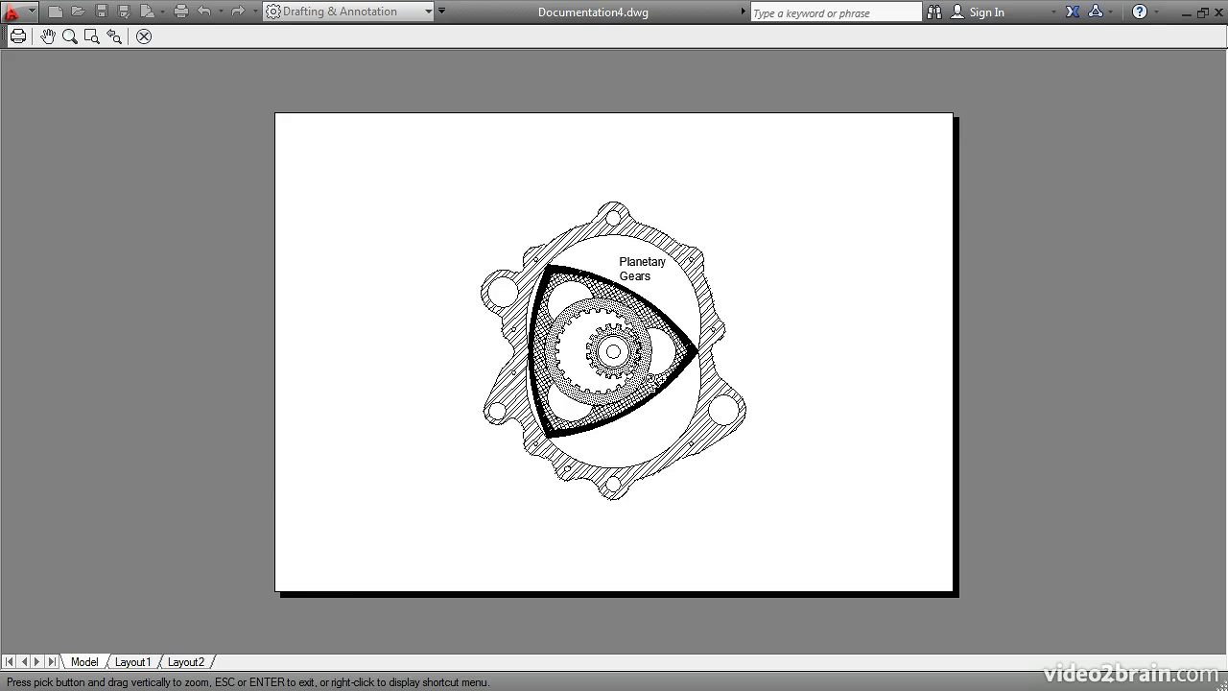
scroll(650, 377, up, 7)
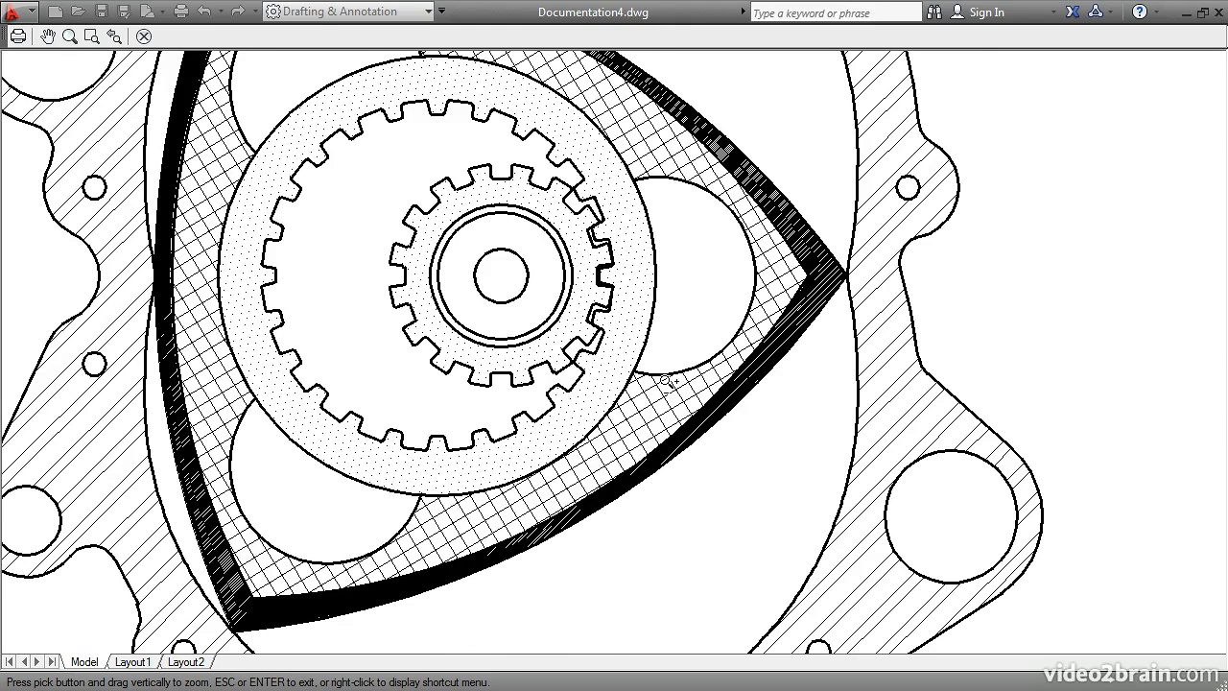
click(17, 38)
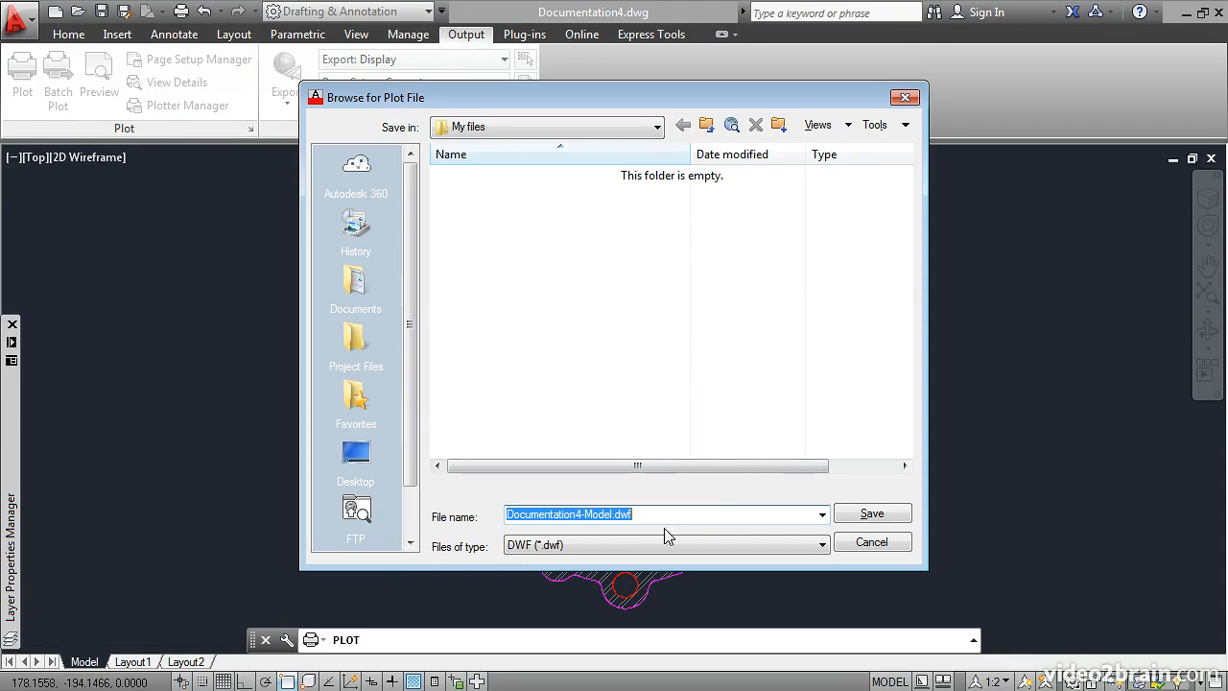
click(862, 516)
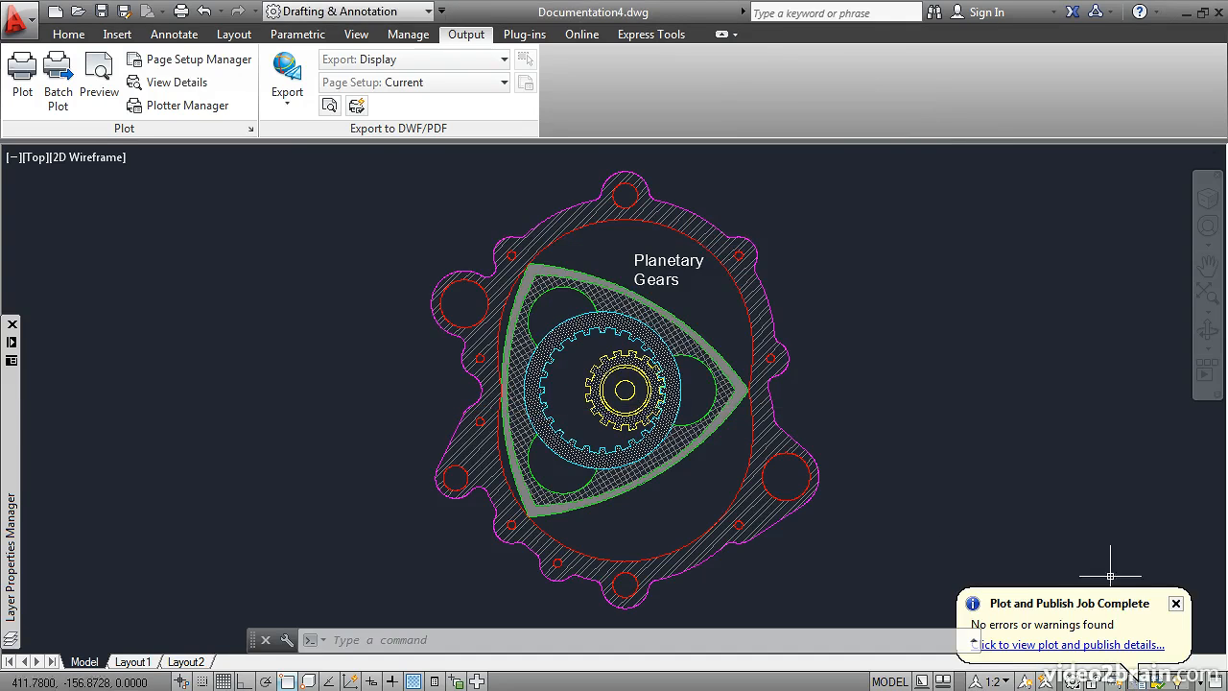
click(1176, 605)
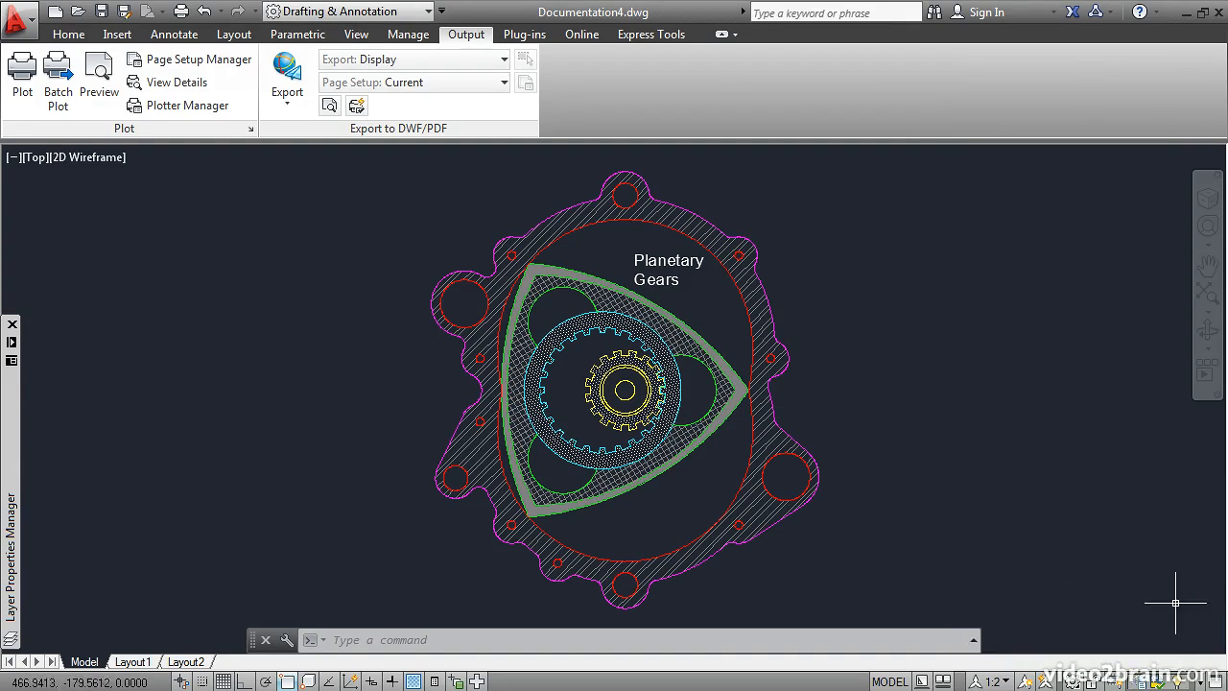